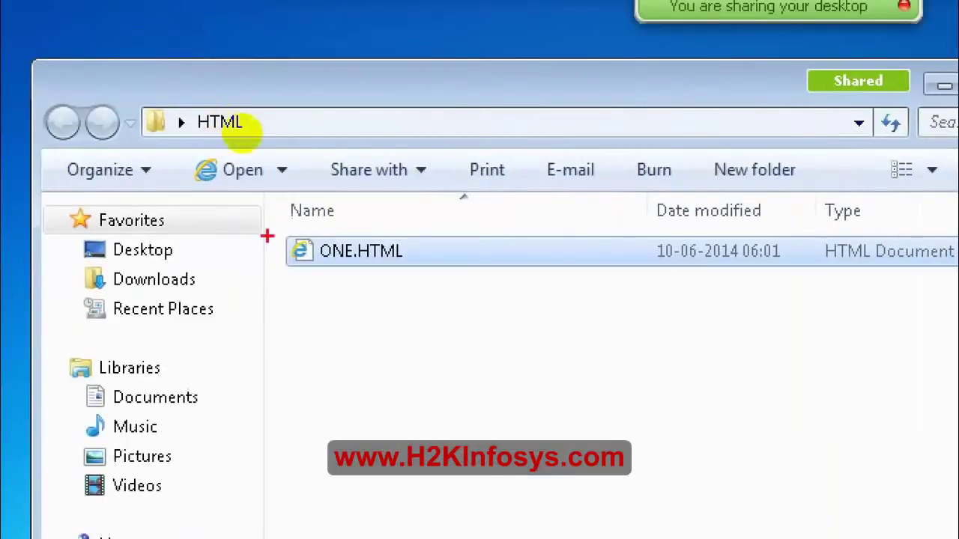
pyautogui.moveTo(294, 228)
pyautogui.mouseDown()
pyautogui.moveTo(278, 259)
pyautogui.moveTo(296, 228)
pyautogui.mouseUp()
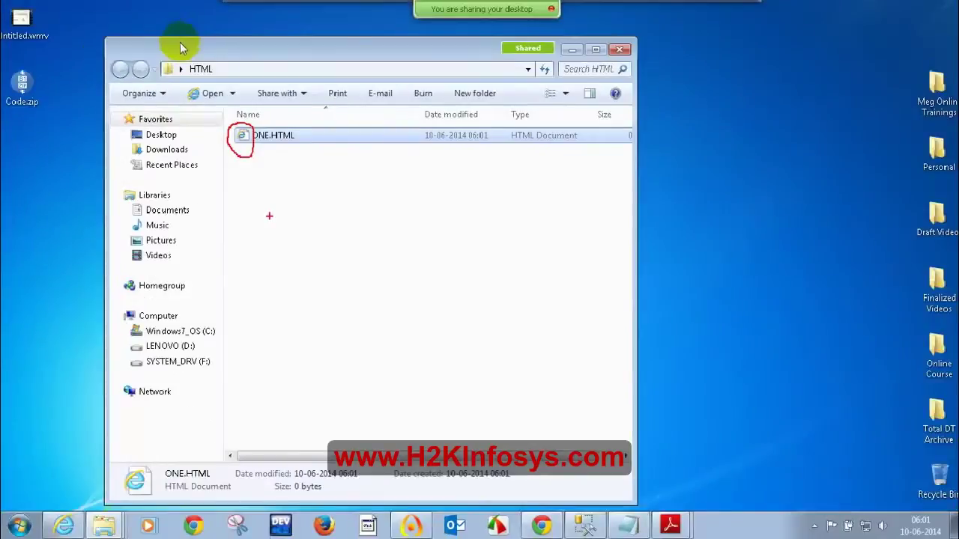
# - Turn on hiding extensions for known file types in the folder options and apply the setting
pyautogui.click(161, 92)
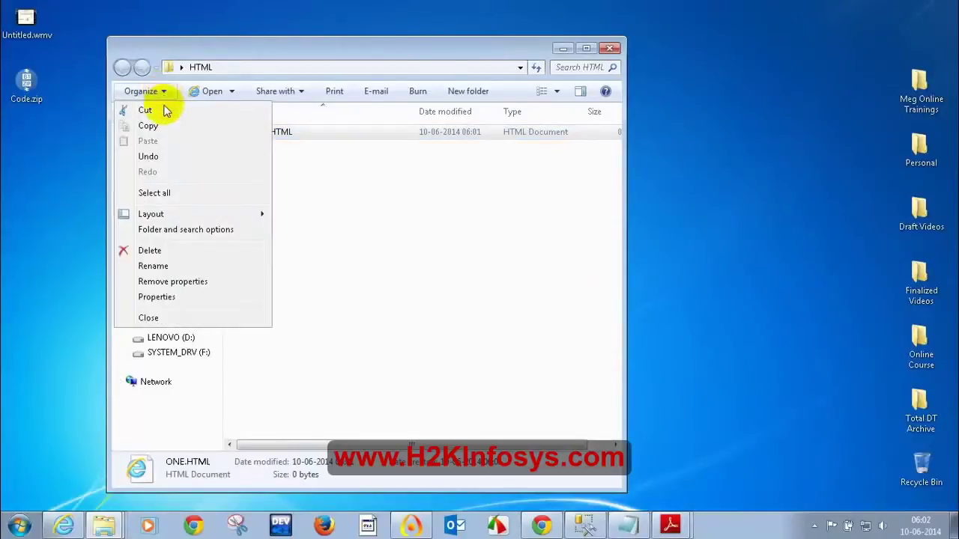
pyautogui.click(151, 233)
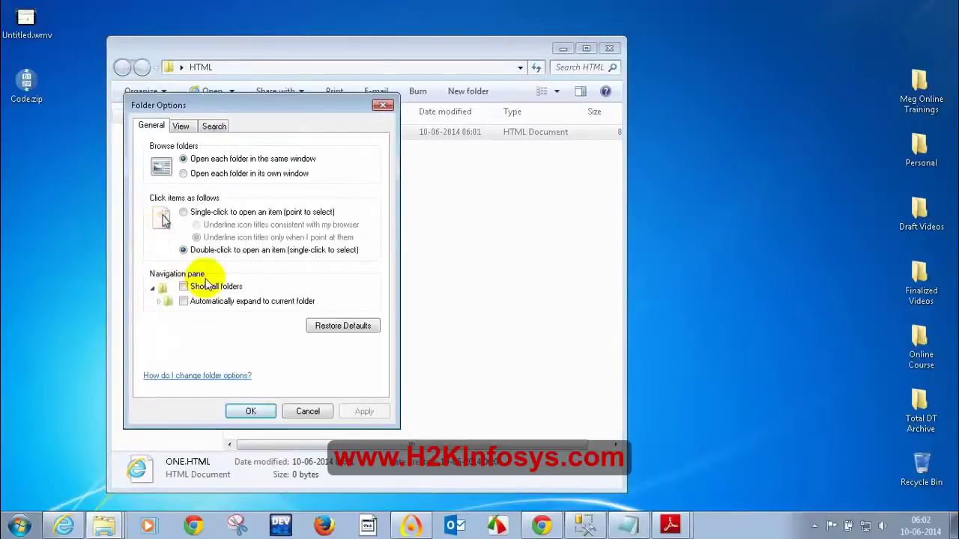
pyautogui.click(180, 129)
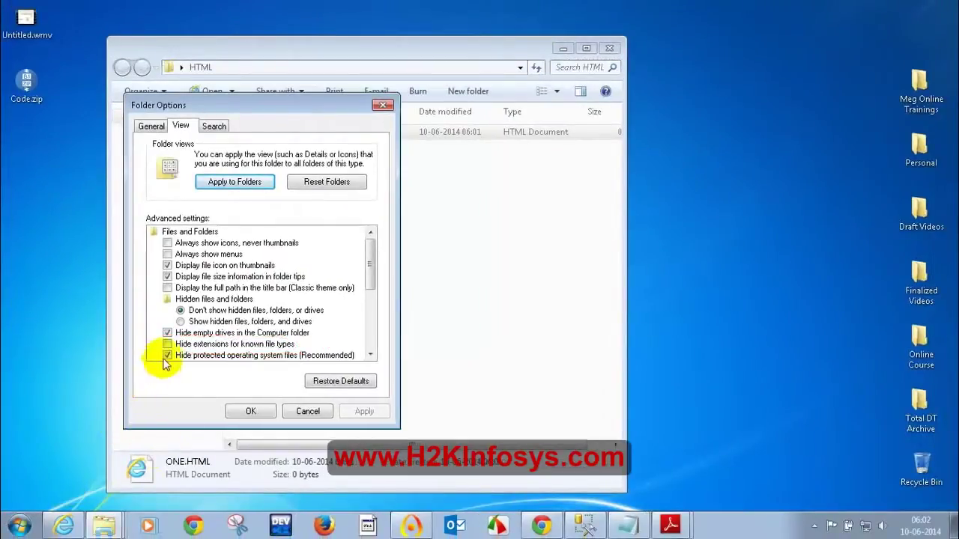
pyautogui.click(167, 344)
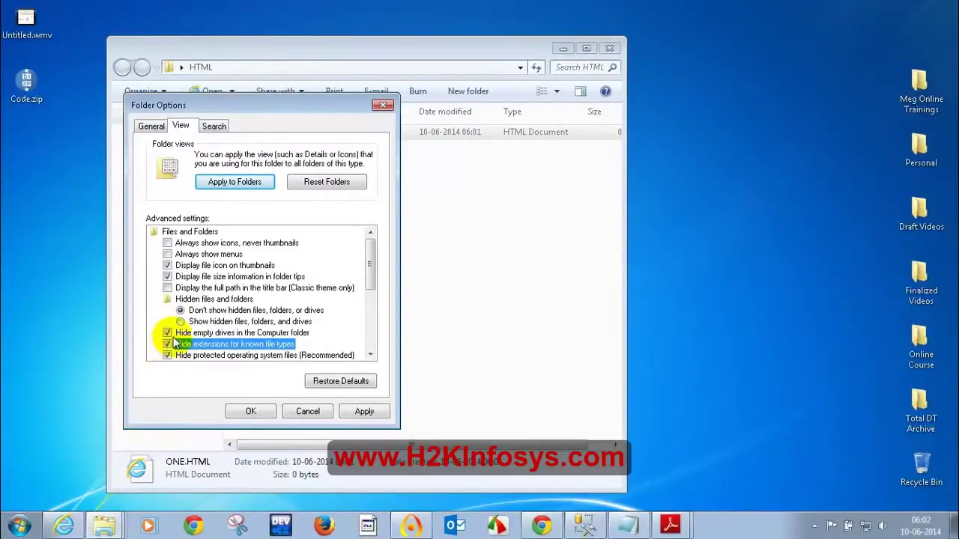
pyautogui.click(364, 411)
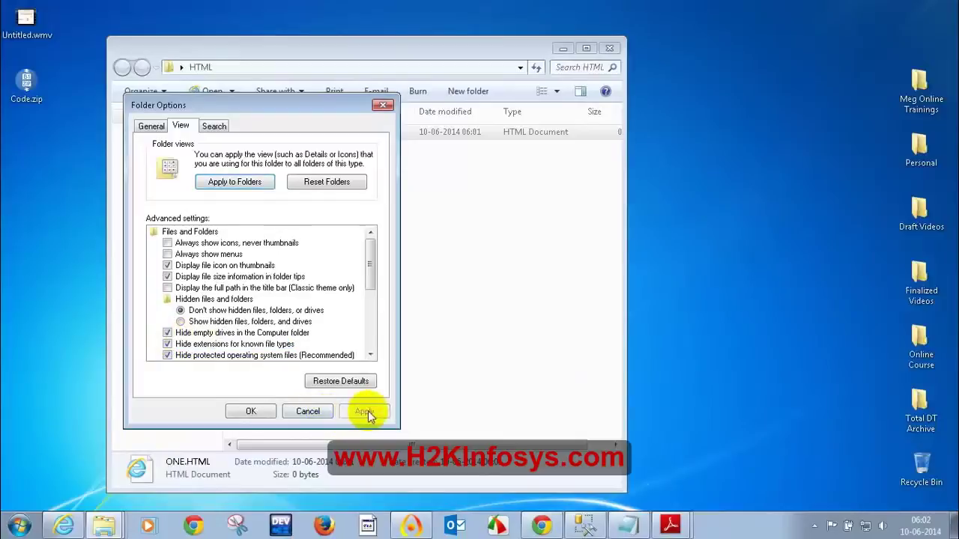
pyautogui.click(251, 411)
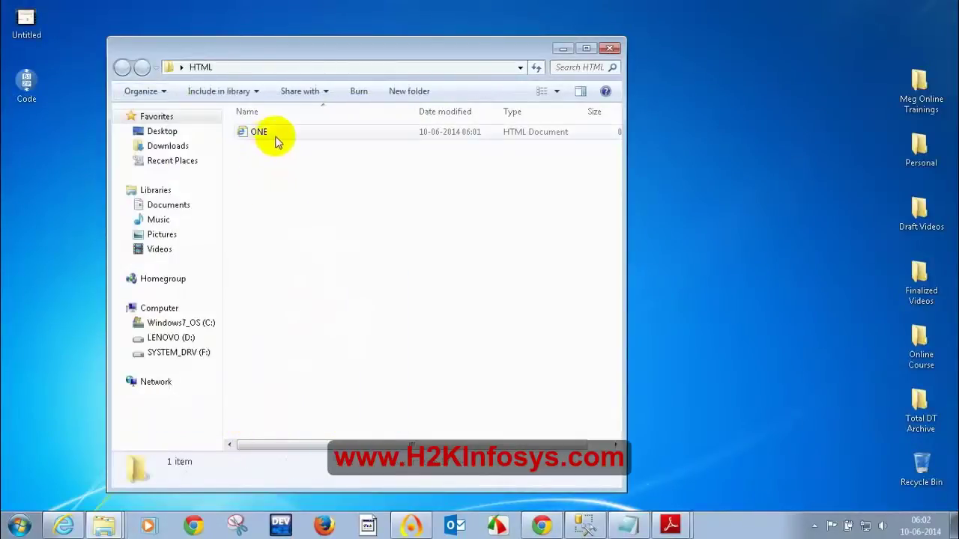
# - Create a new text document named TWO in the HTML folder
pyautogui.rightClick(272, 202)
pyautogui.moveTo(292, 371)
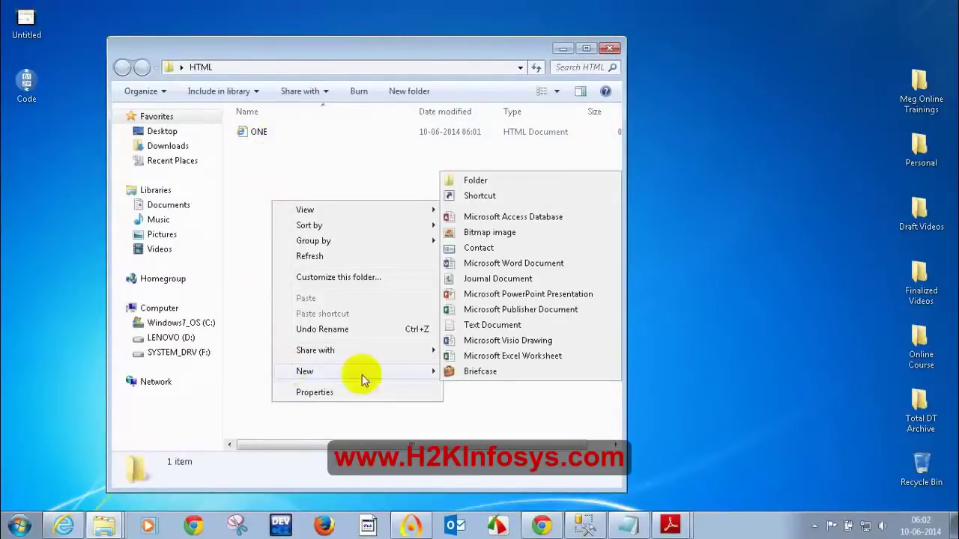
pyautogui.click(466, 326)
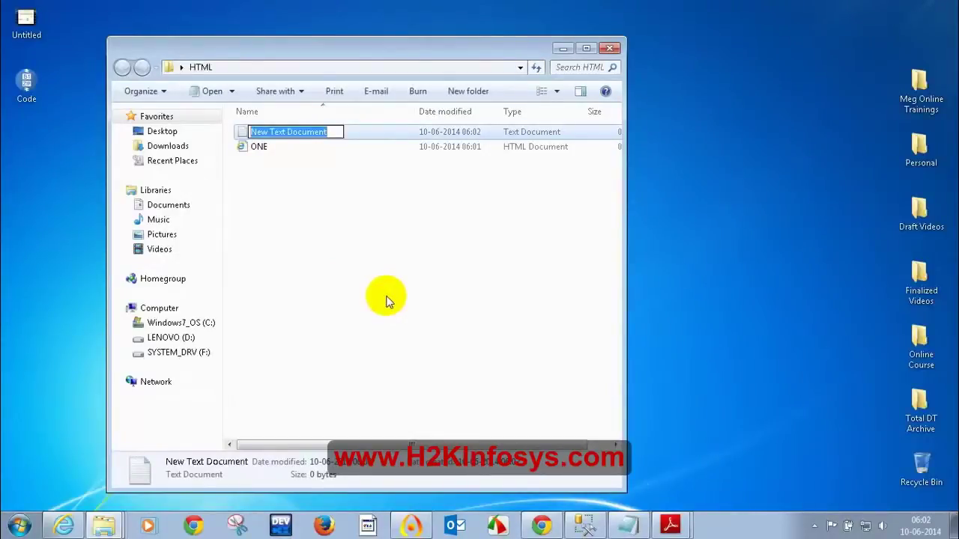
pyautogui.write('TWO')
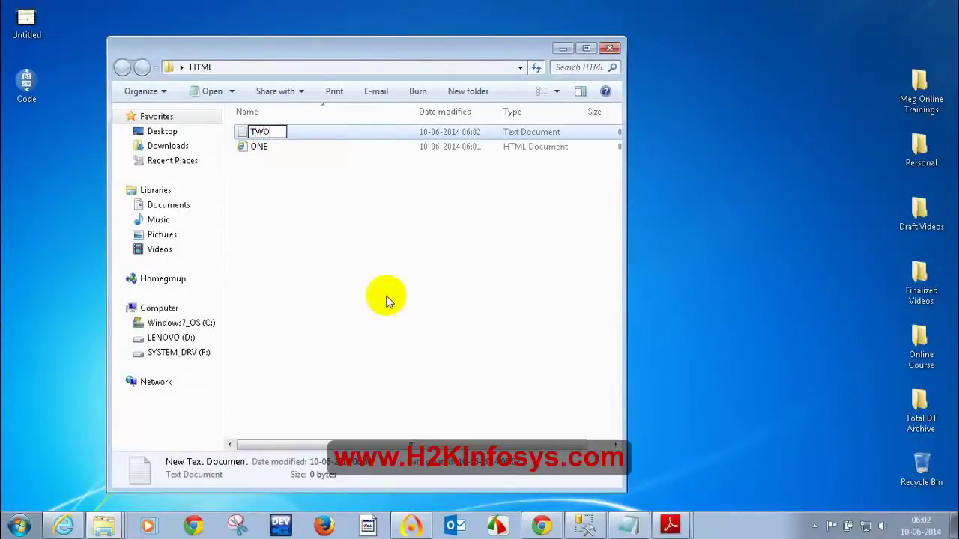
pyautogui.press('Return')
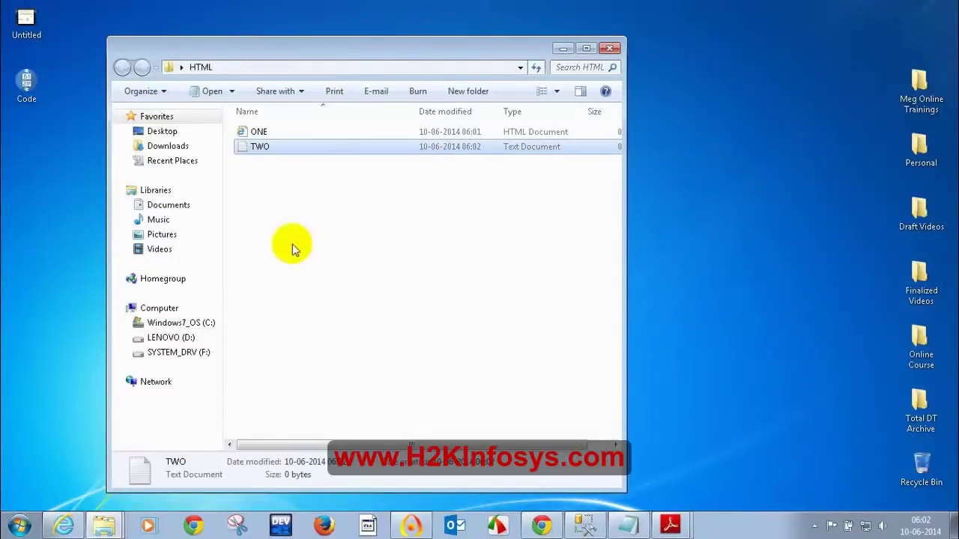
# - Rename the TWO text document to TWO.HTML
pyautogui.rightClick(252, 149)
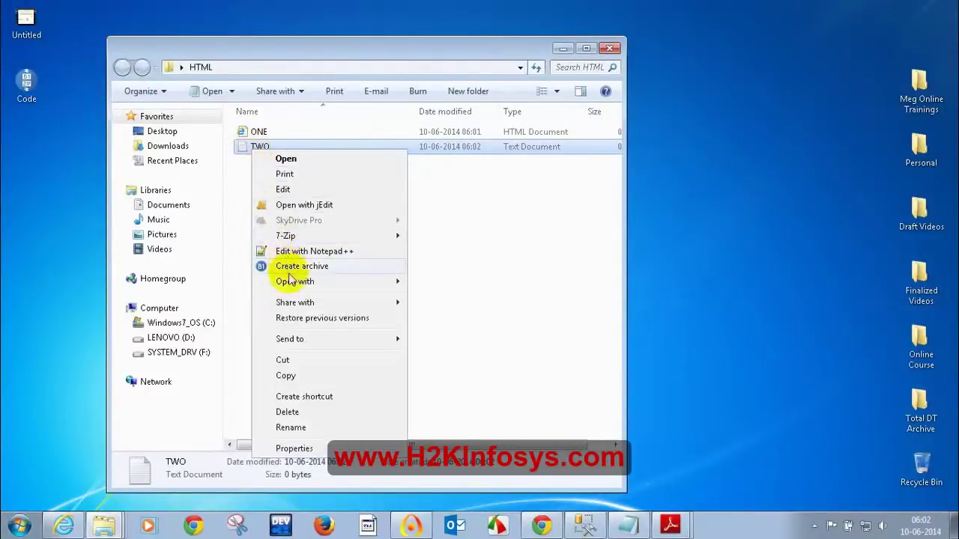
pyautogui.click(296, 428)
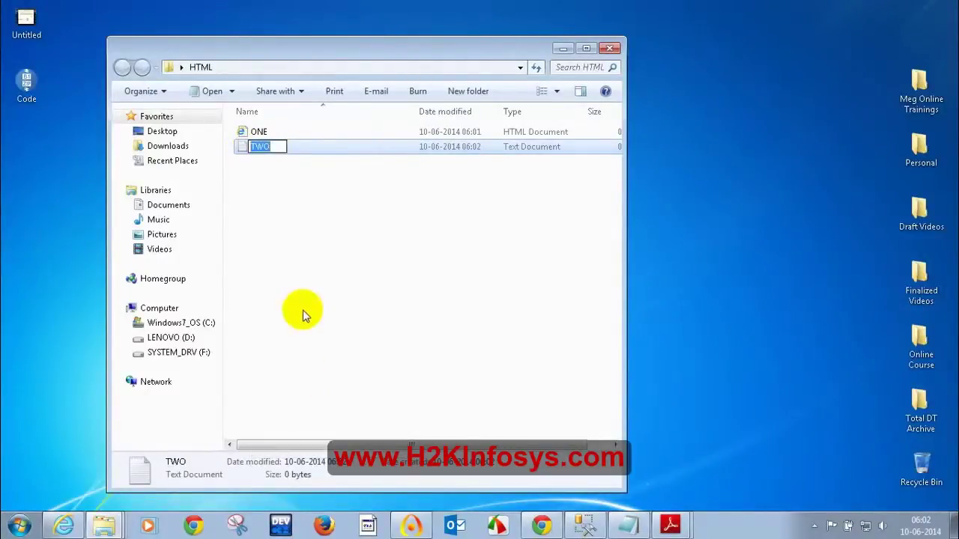
pyautogui.write('TWO.HTML')
pyautogui.press('Return')
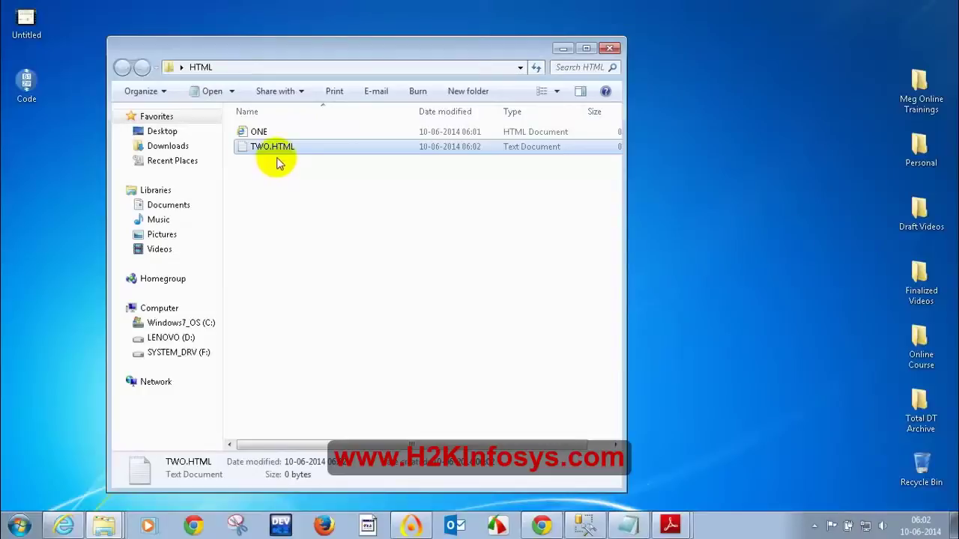
pyautogui.click(298, 225)
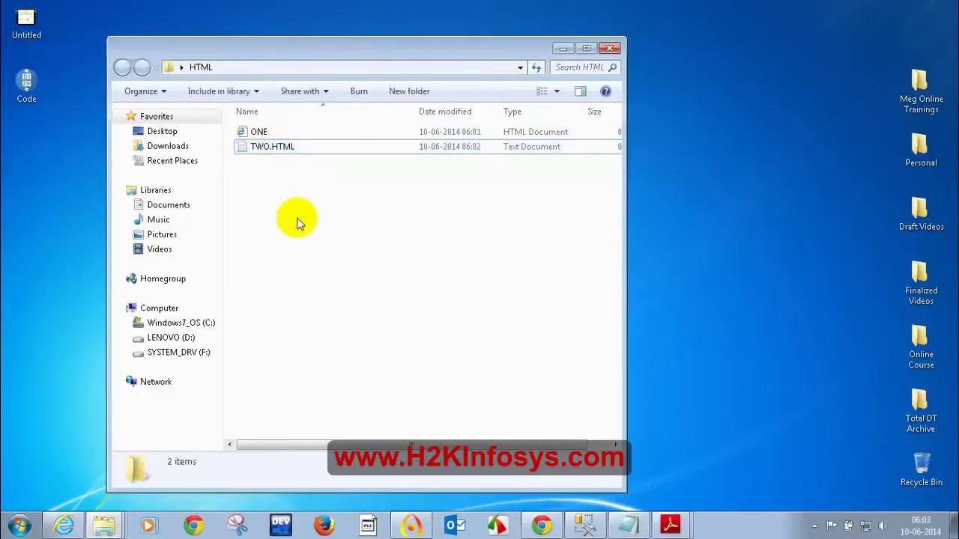
# - Check the file type of TWO.HTML in its properties, then close them
pyautogui.rightClick(291, 150)
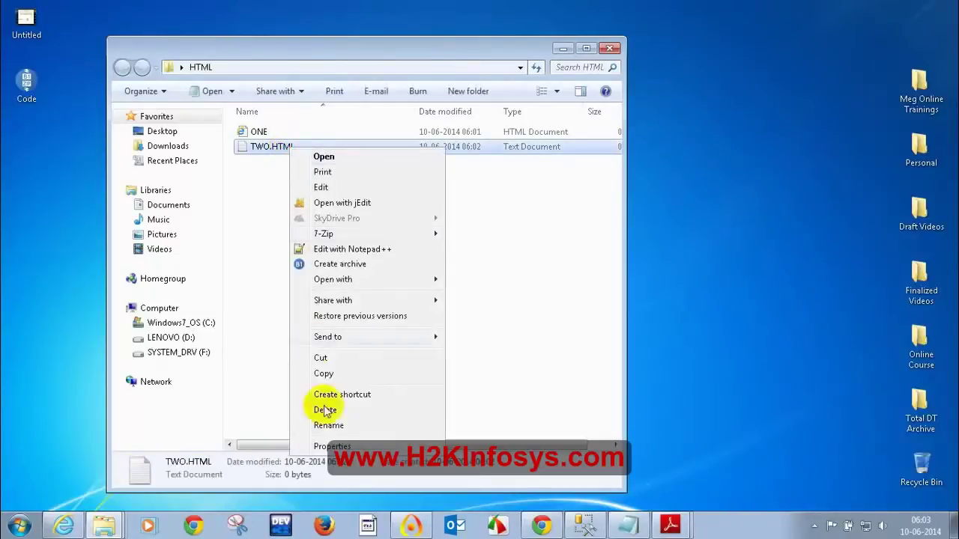
pyautogui.click(320, 445)
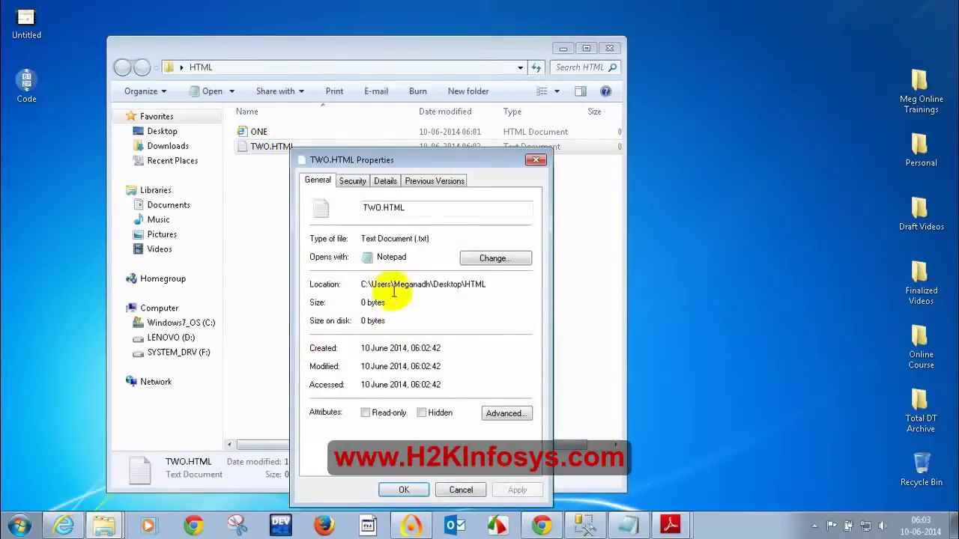
pyautogui.click(421, 238)
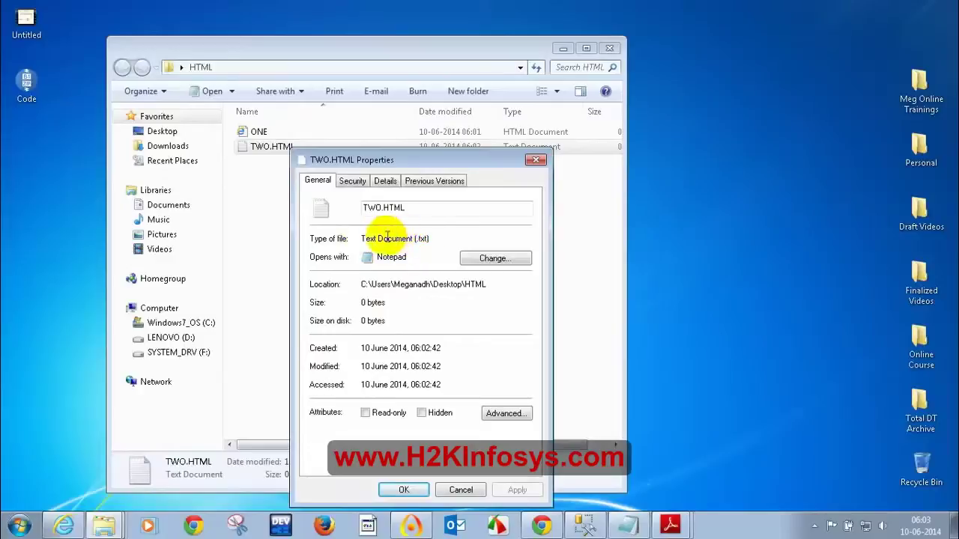
pyautogui.moveTo(370, 238); pyautogui.dragTo(430, 239)
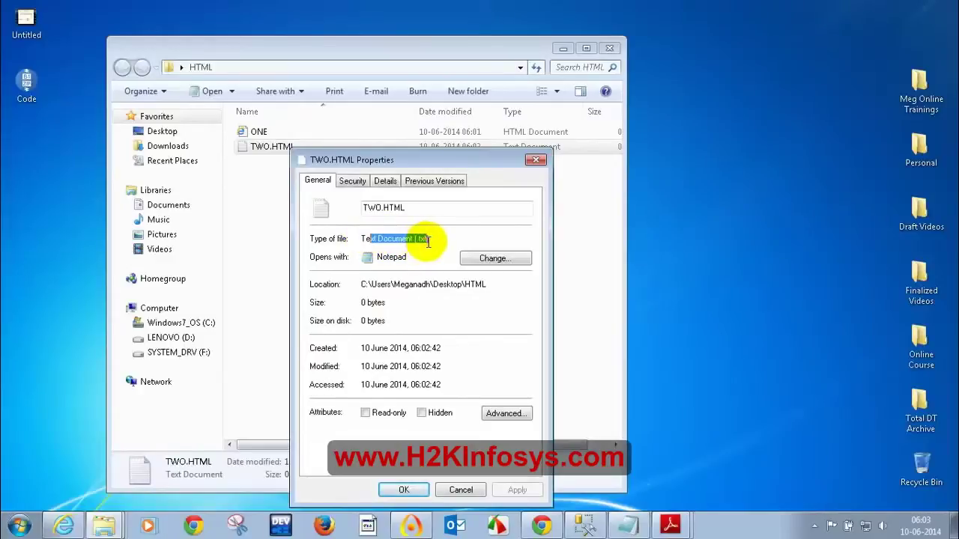
pyautogui.click(534, 161)
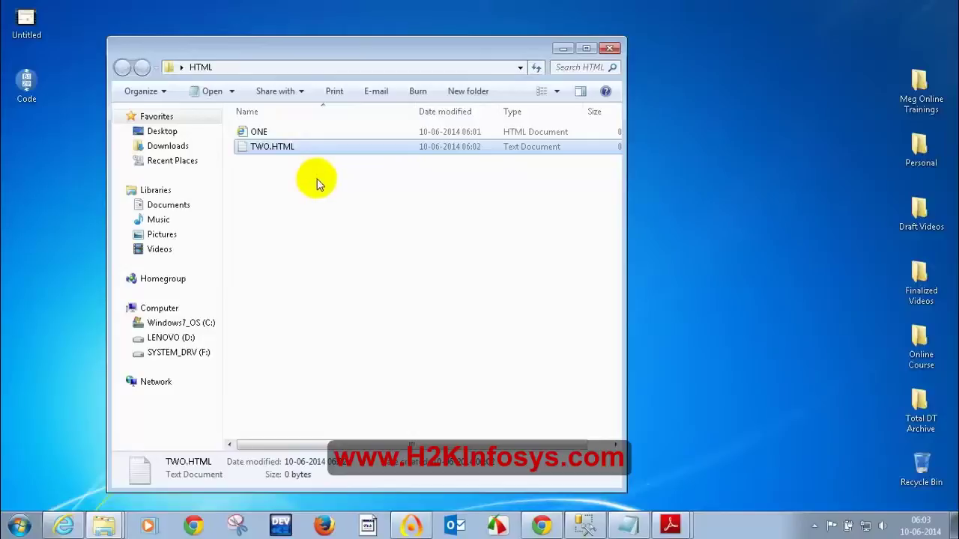
# - Turn off hiding extensions for known file types in the folder options and apply the setting
pyautogui.click(148, 92)
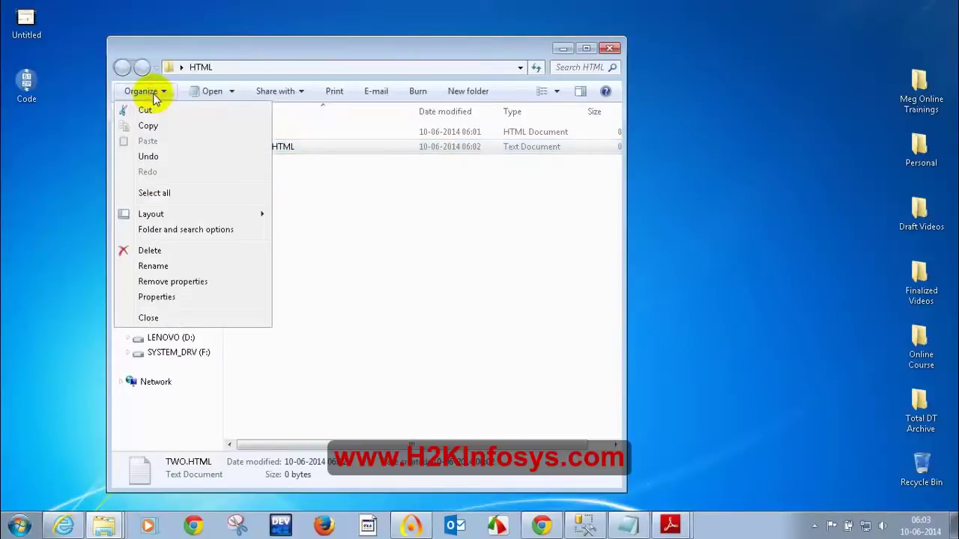
pyautogui.click(172, 230)
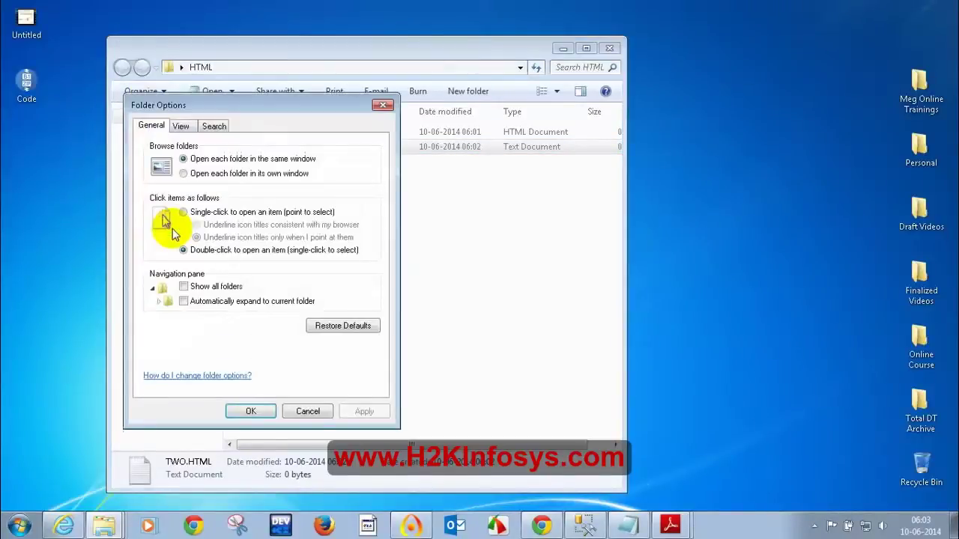
pyautogui.click(182, 127)
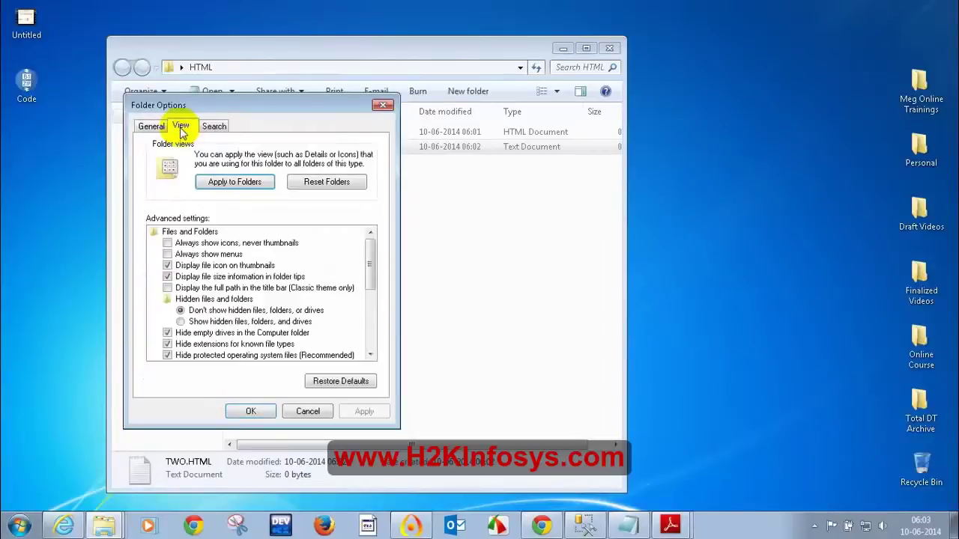
pyautogui.click(167, 344)
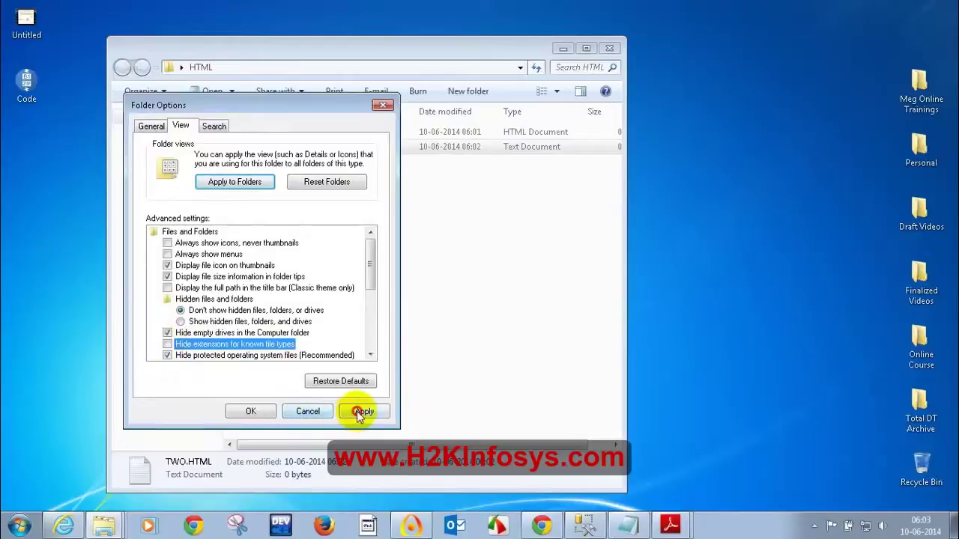
pyautogui.click(364, 411)
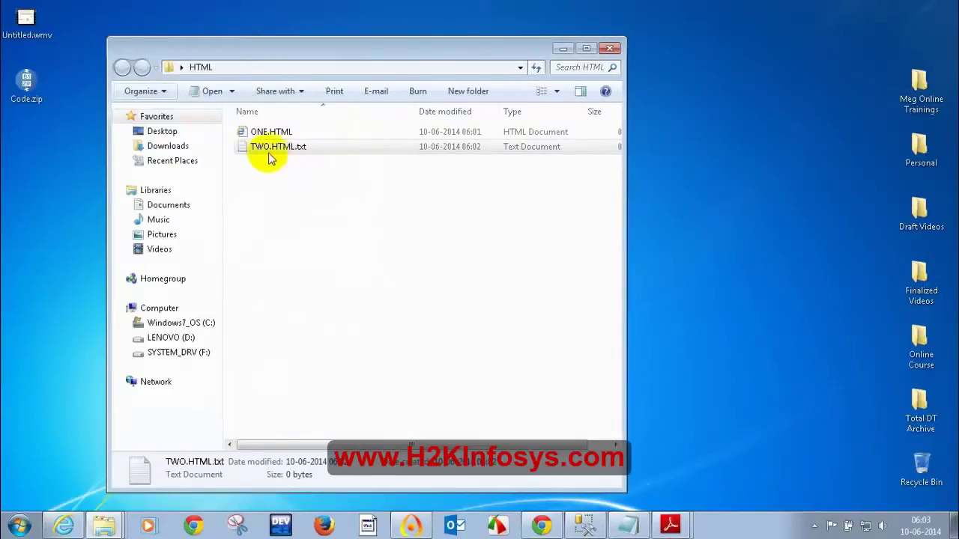
# - Remove the .txt ending from TWO.HTML.txt so the file is named TWO.HTML, accepting the extension change
pyautogui.click(272, 150)
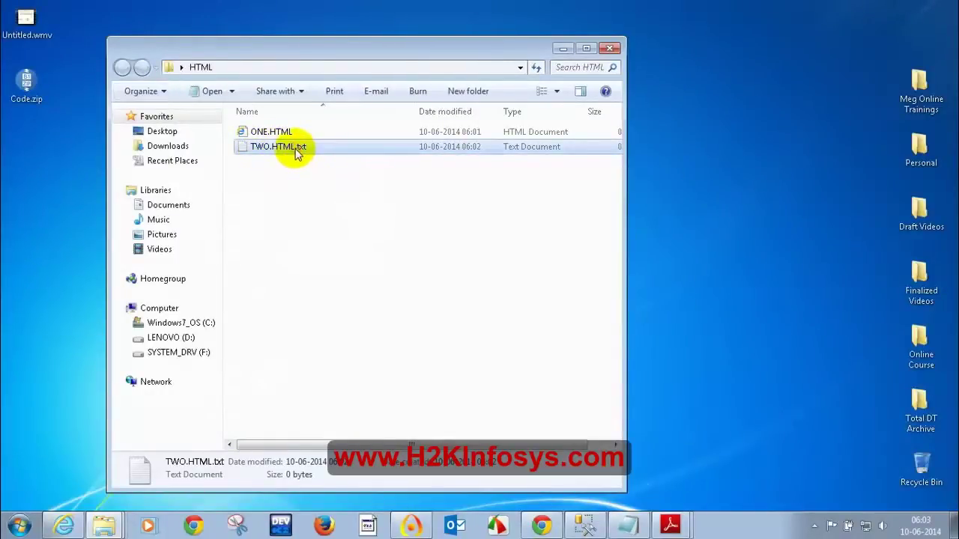
pyautogui.click(296, 149)
pyautogui.press('End')
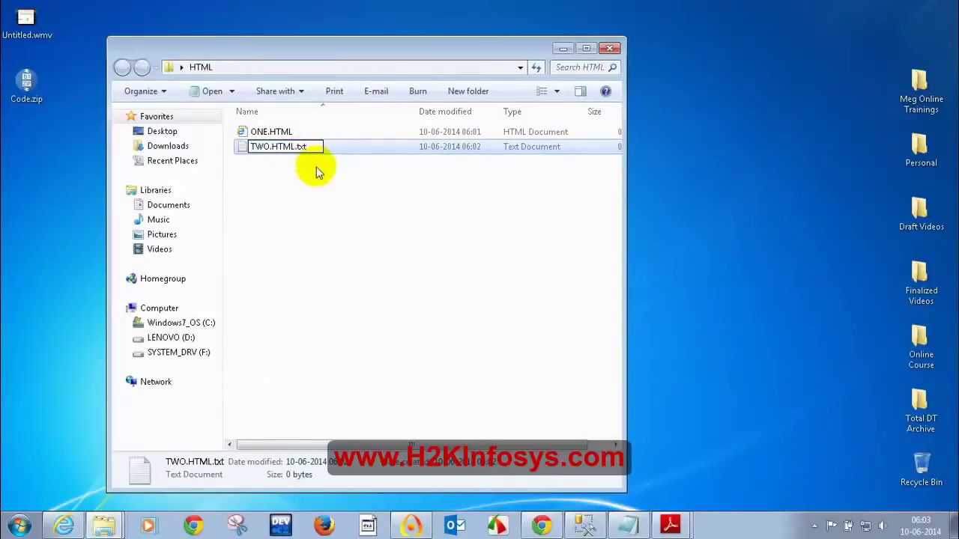
pyautogui.press('Return')
pyautogui.press('Return')
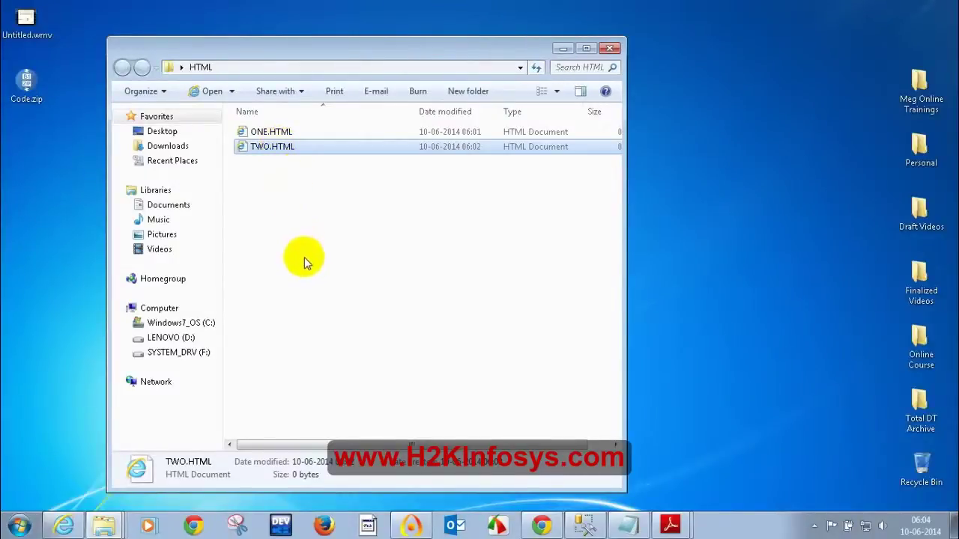
# - Create a new text document named Three.txt in the HTML folder
pyautogui.rightClick(294, 195)
pyautogui.moveTo(428, 372)
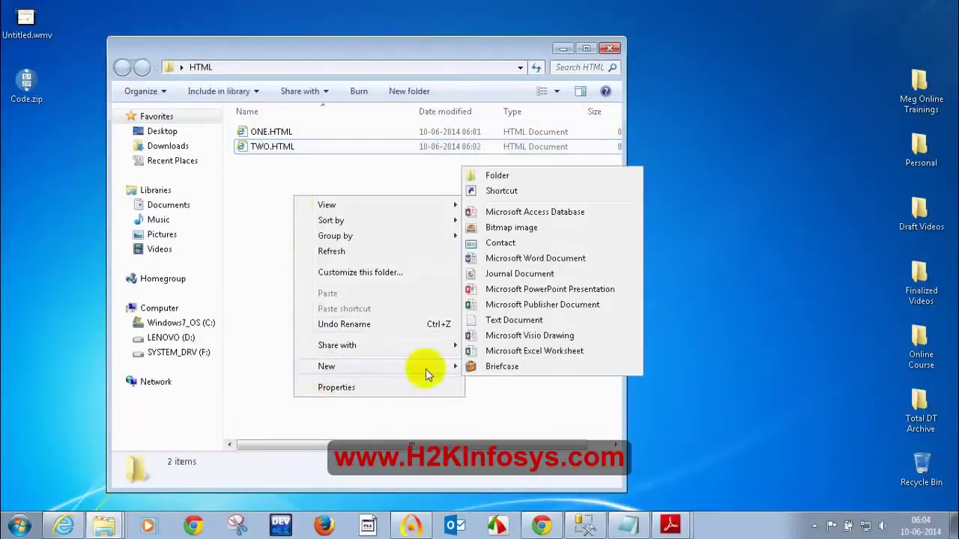
pyautogui.click(491, 319)
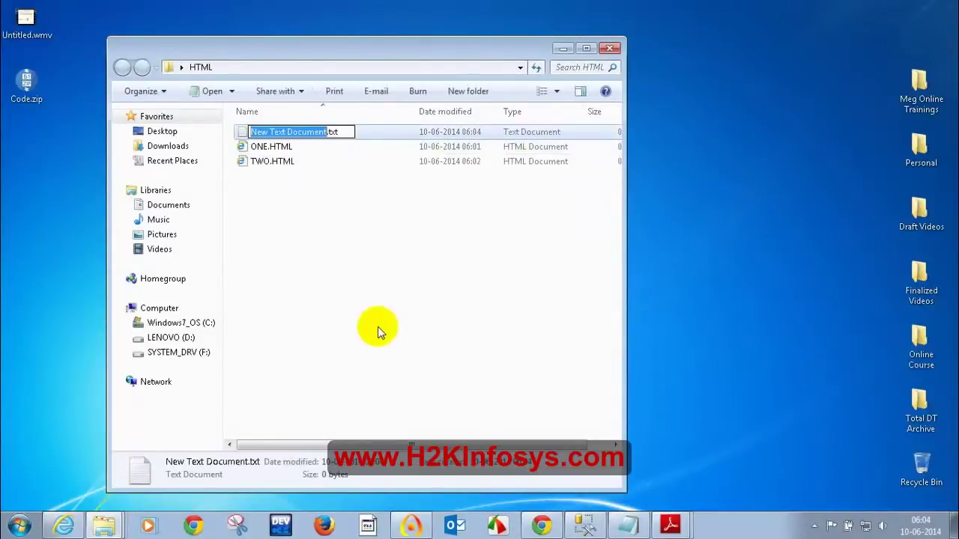
pyautogui.write('tHR')
pyautogui.press('BackSpace')
pyautogui.press('BackSpace')
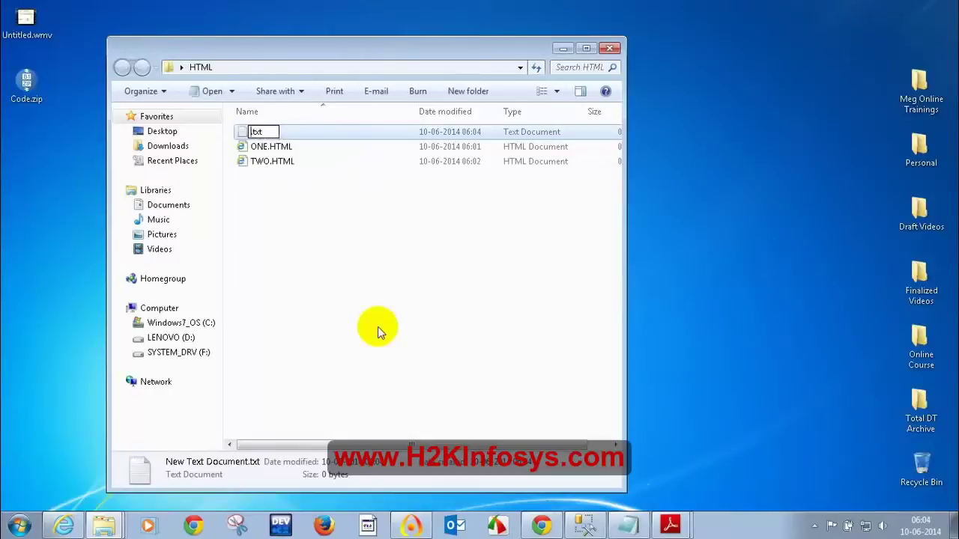
pyautogui.write('Three')
pyautogui.press('Return')
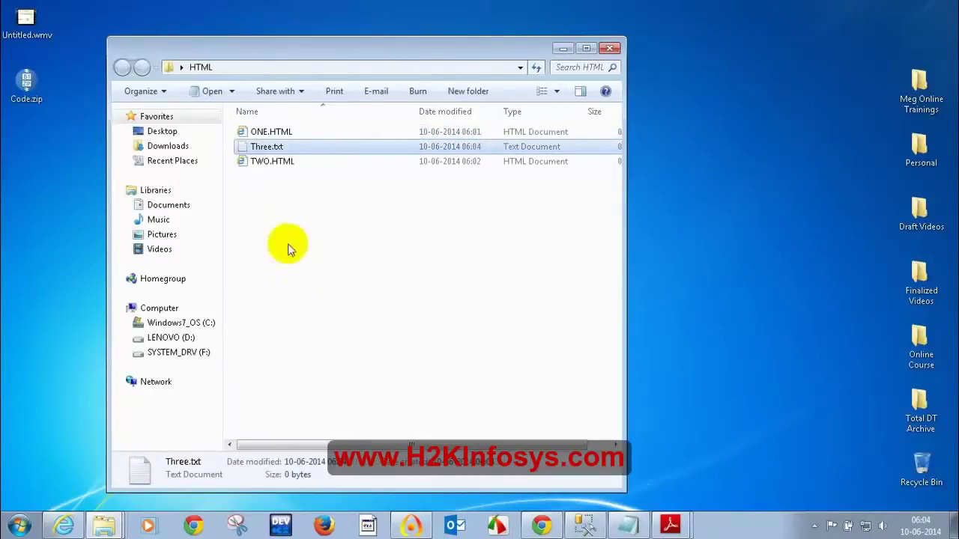
# - Open Three.txt in Notepad, save it as "Three.html" in the HTML folder, and close the document
pyautogui.doubleClick(267, 148)
pyautogui.moveTo(317, 269); pyautogui.dragTo(450, 143)
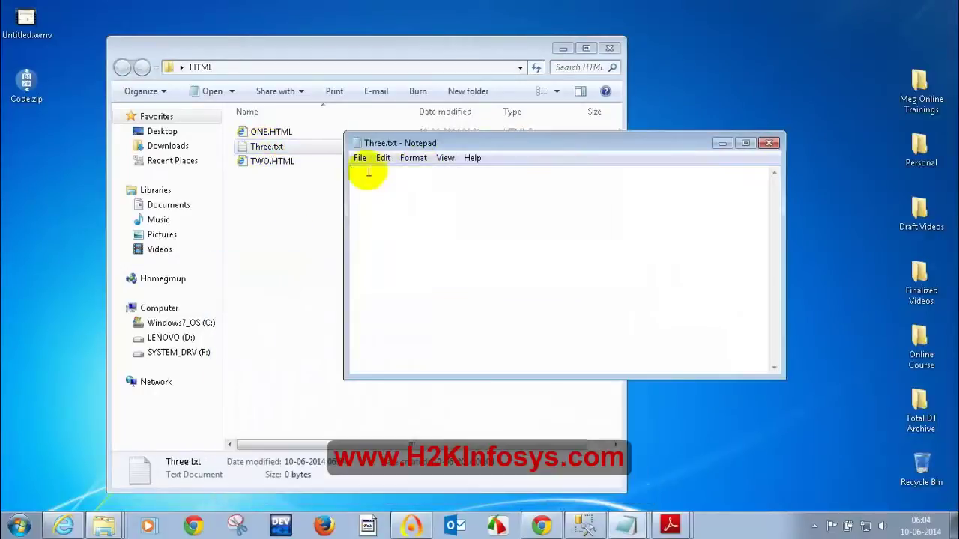
pyautogui.click(360, 158)
pyautogui.click(385, 222)
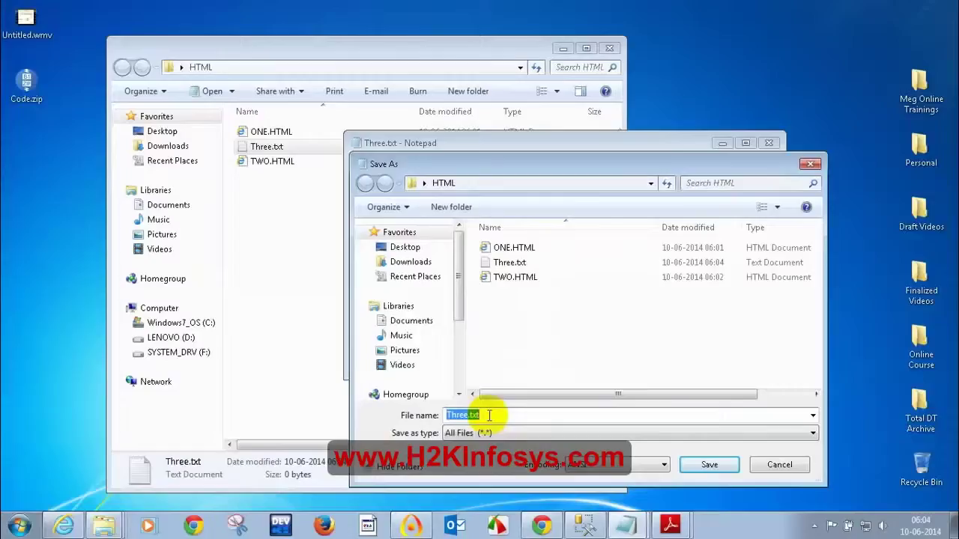
pyautogui.click(475, 415)
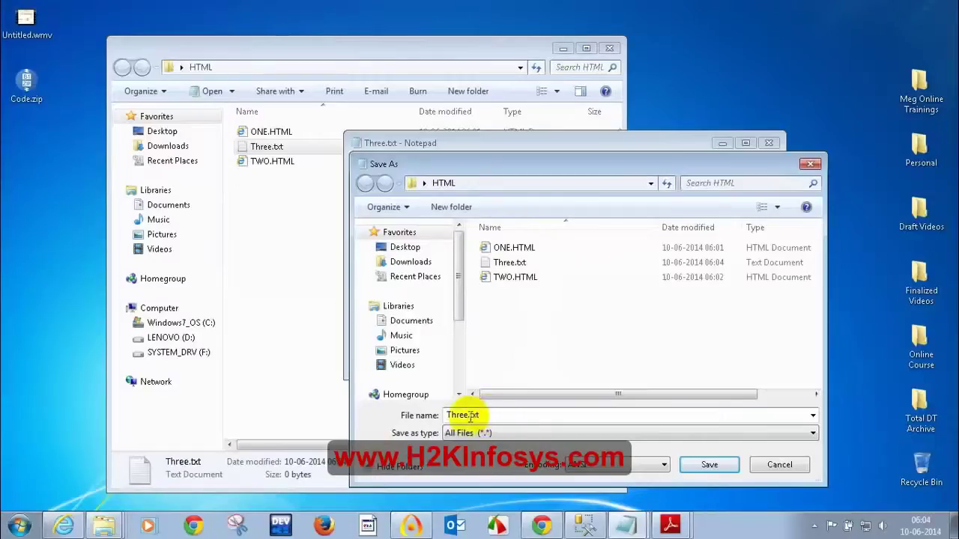
pyautogui.moveTo(473, 415); pyautogui.dragTo(501, 417)
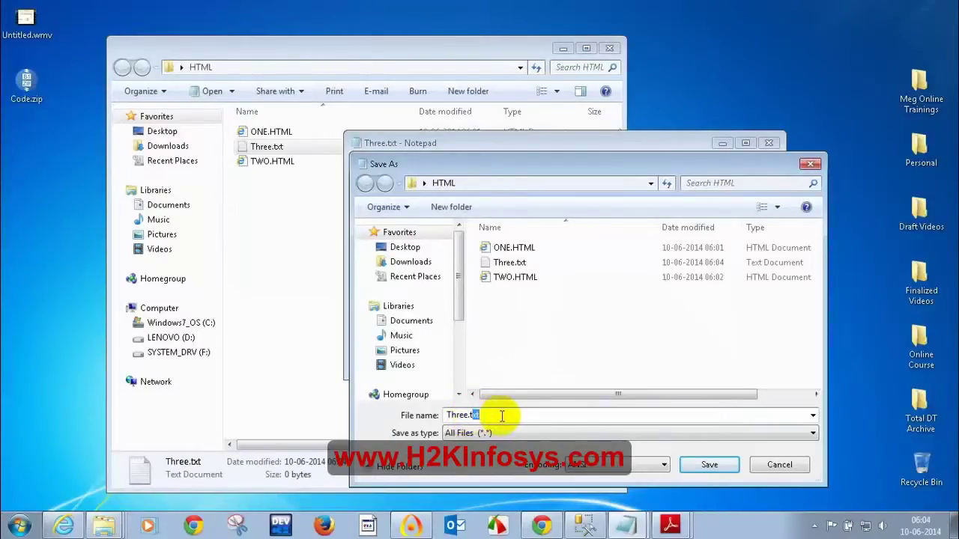
pyautogui.press('BackSpace')
pyautogui.write('html"')
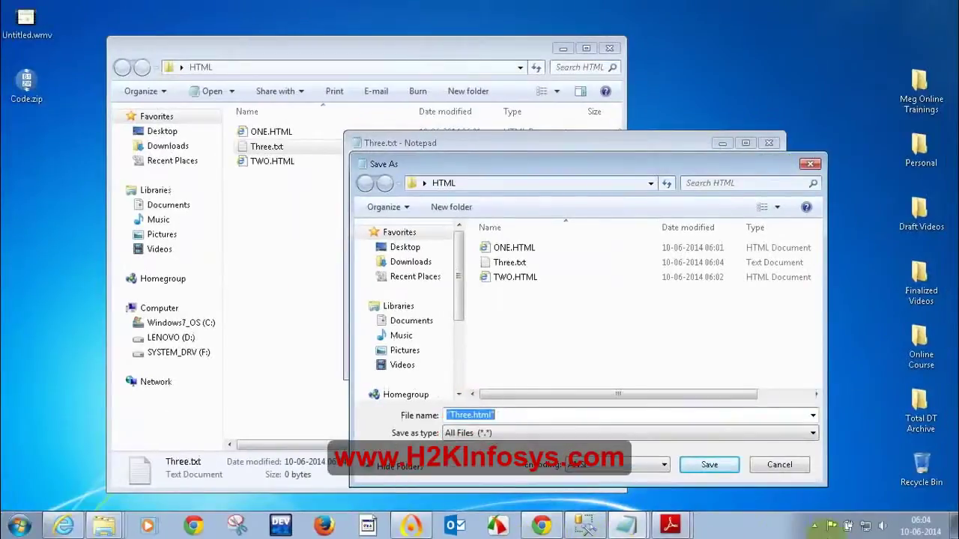
pyautogui.click(715, 464)
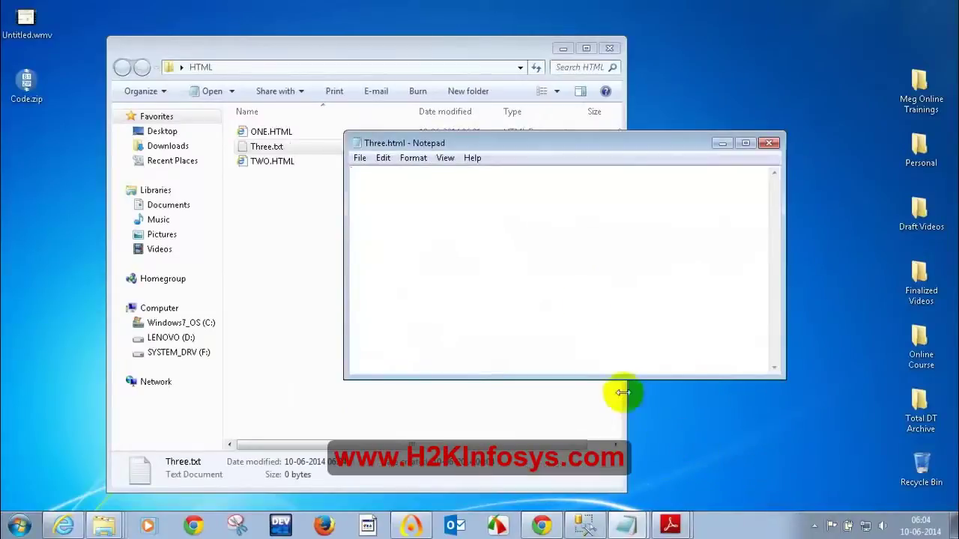
pyautogui.click(768, 143)
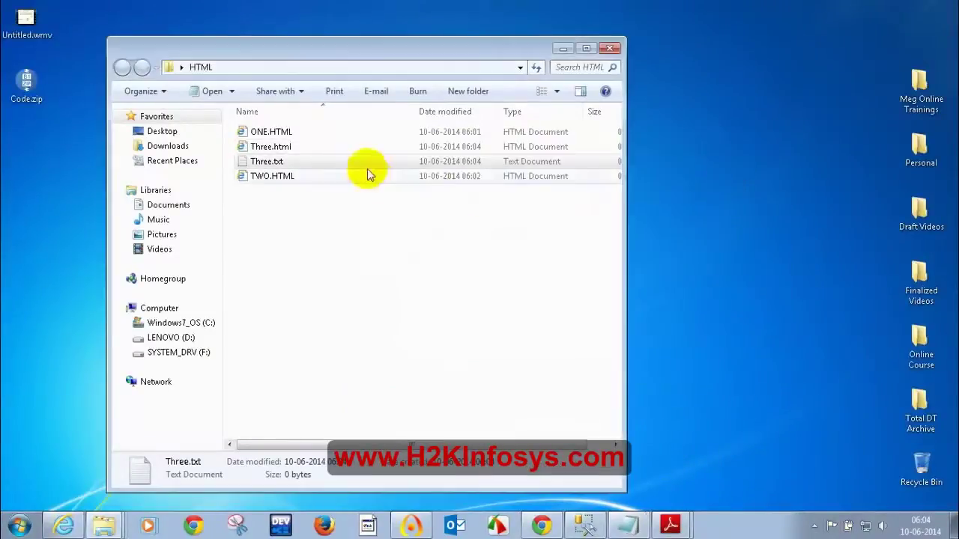
# - Delete the Three.txt text document from the HTML folder, confirming the move to the Recycle Bin
pyautogui.click(304, 147)
pyautogui.click(271, 164)
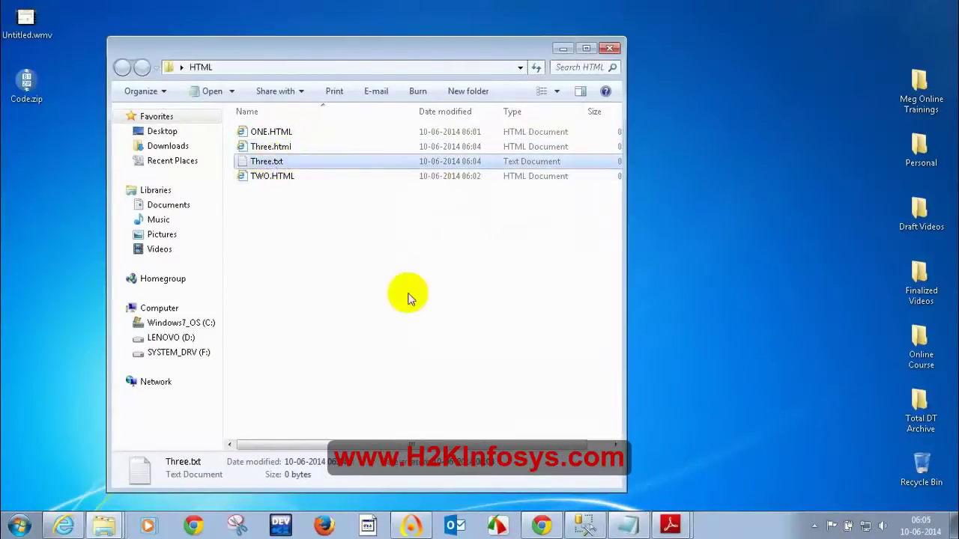
pyautogui.press('Delete')
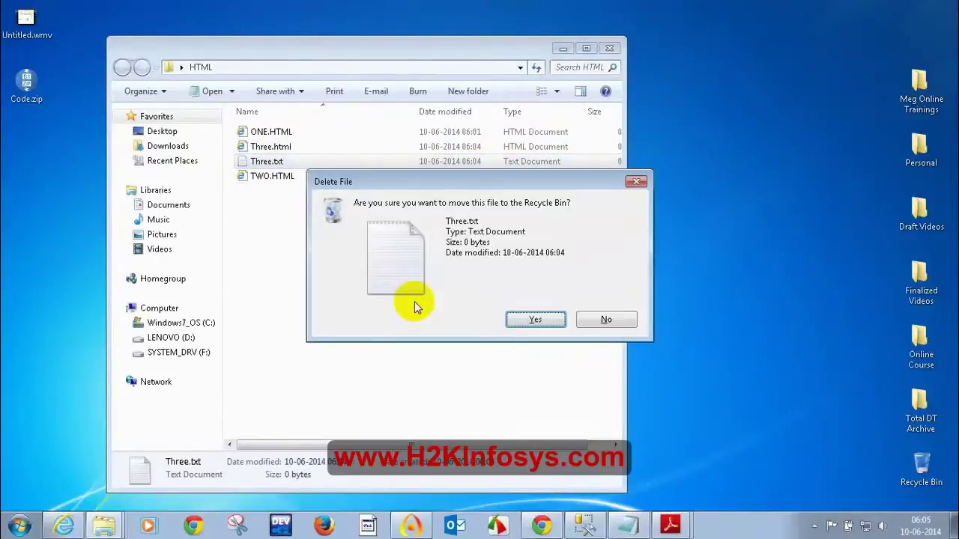
pyautogui.press('Return')
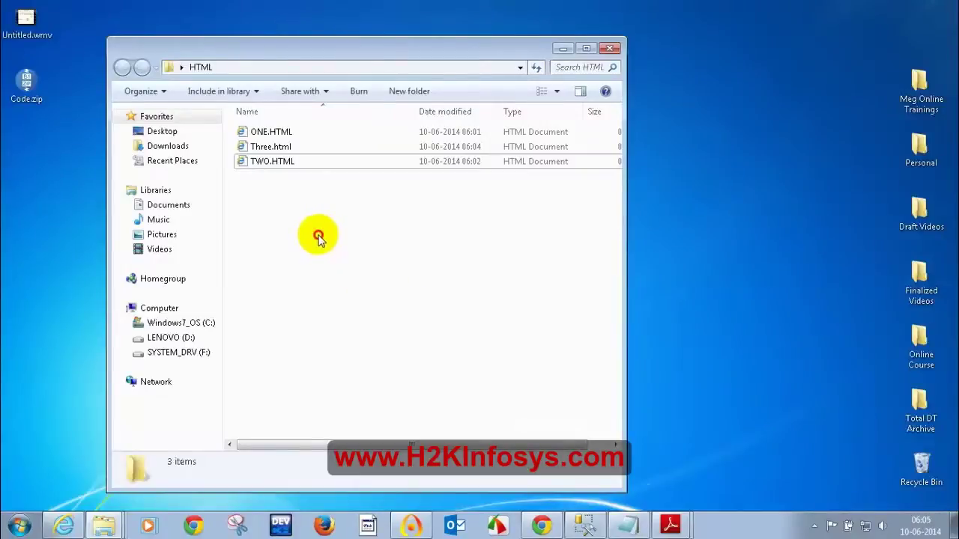
# - Delete Three.html and TWO.HTML together from the HTML folder, confirming the deletion
pyautogui.click(334, 214)
pyautogui.moveTo(334, 214); pyautogui.dragTo(260, 146)
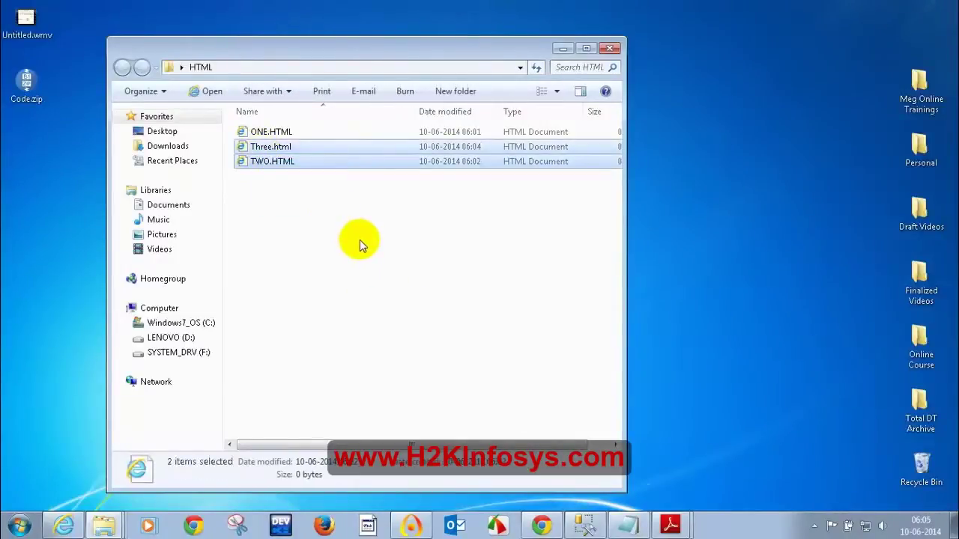
pyautogui.press('Delete')
pyautogui.press('Return')
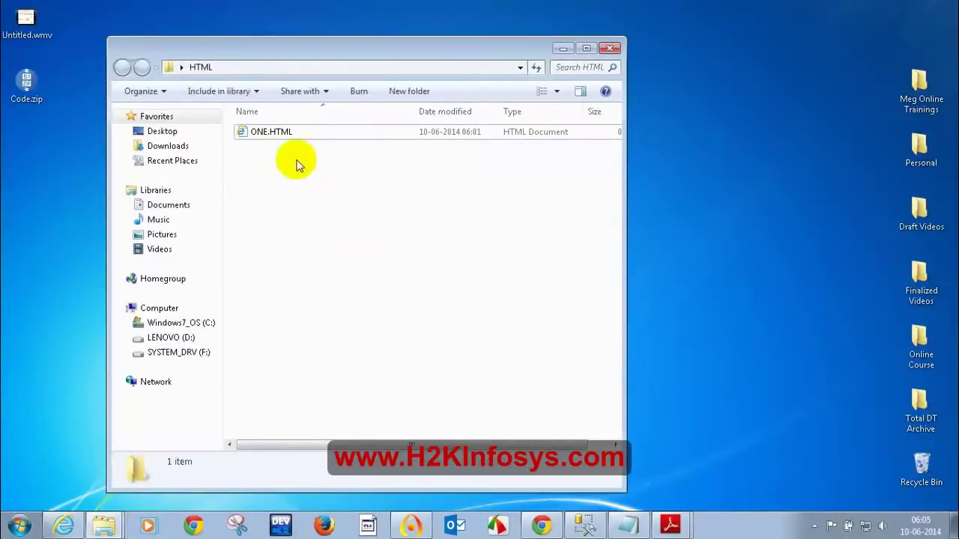
# - View the programs offered for opening ONE.HTML, including Notepad, and dismiss the list without choosing one
pyautogui.rightClick(285, 135)
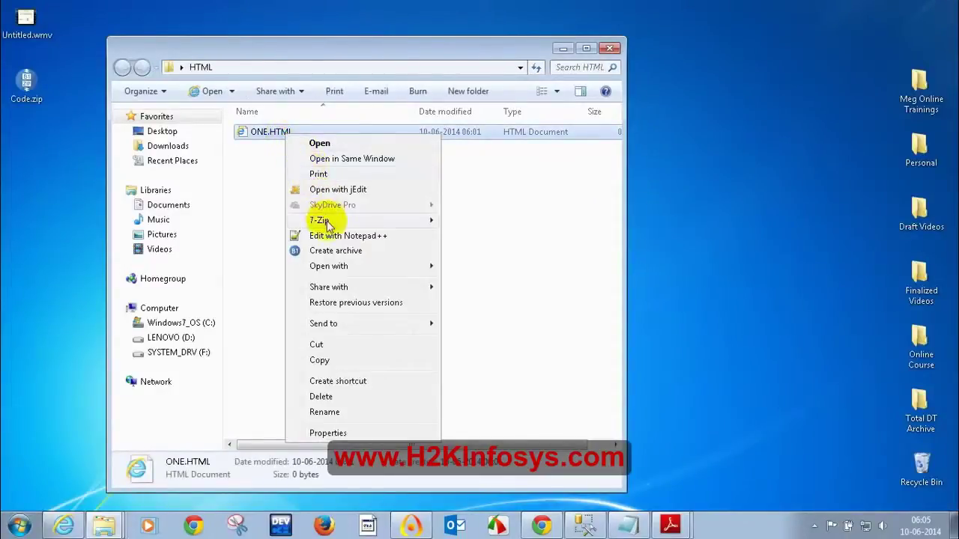
pyautogui.moveTo(368, 267)
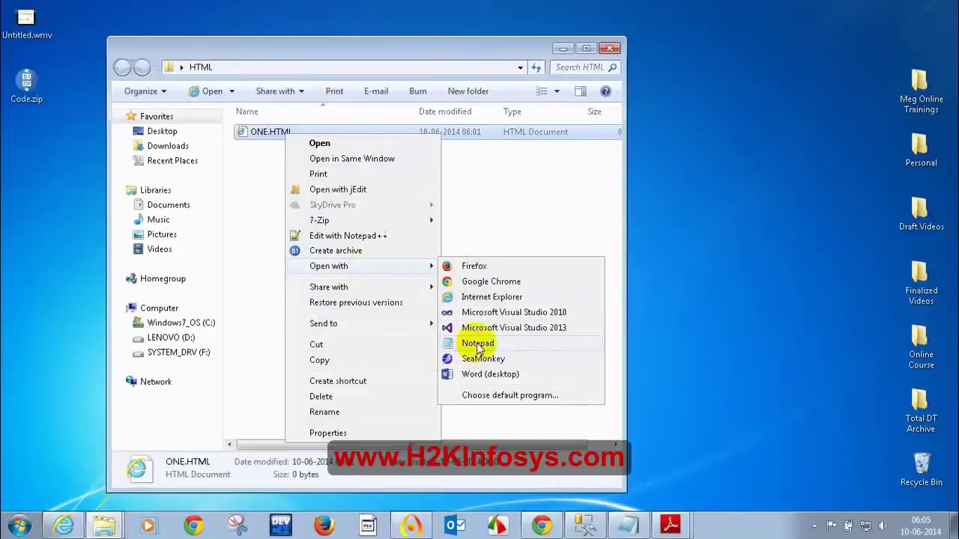
pyautogui.click(505, 199)
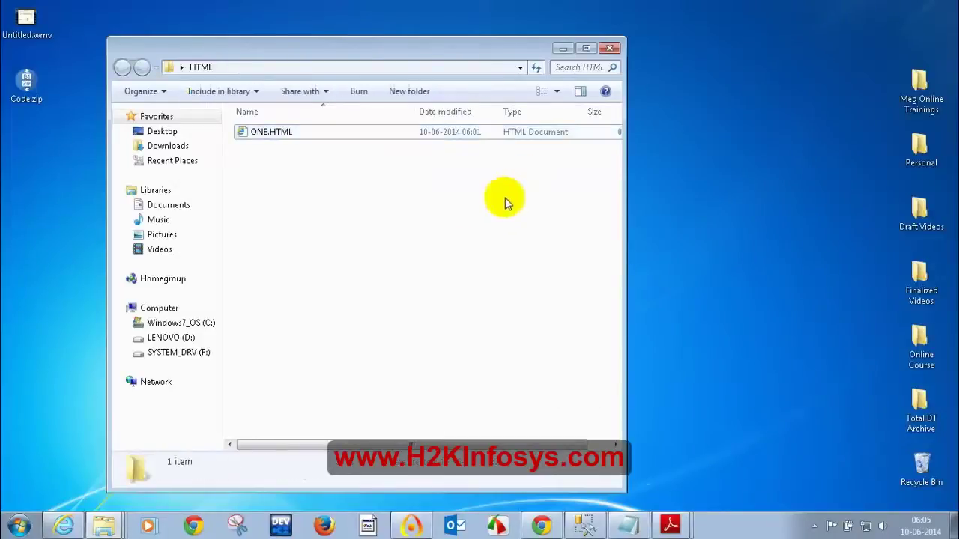
# - Launch Notepad with the notepad run command and load ONE.HTML from the HTML folder into it
pyautogui.press('super+r')
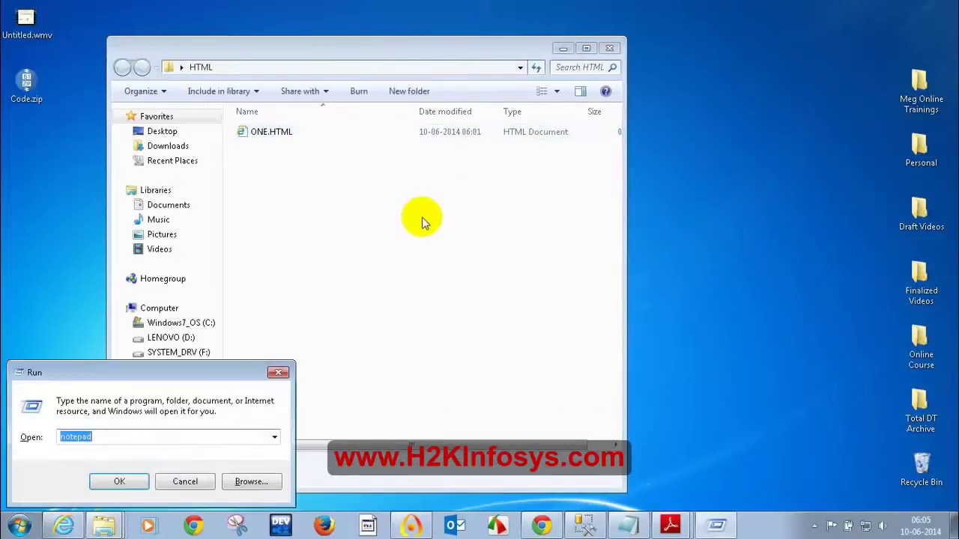
pyautogui.write('notepa')
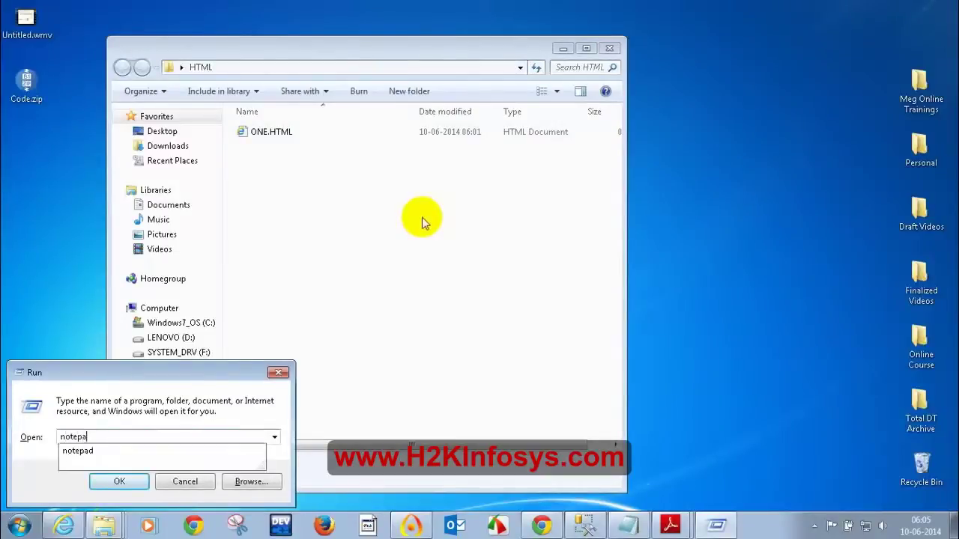
pyautogui.write('d')
pyautogui.press('Return')
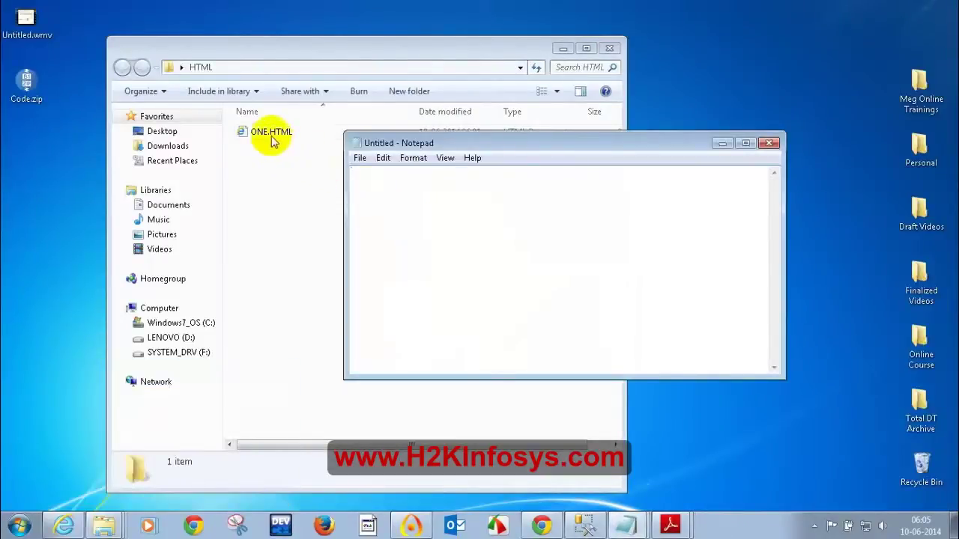
pyautogui.moveTo(258, 132); pyautogui.dragTo(412, 214)
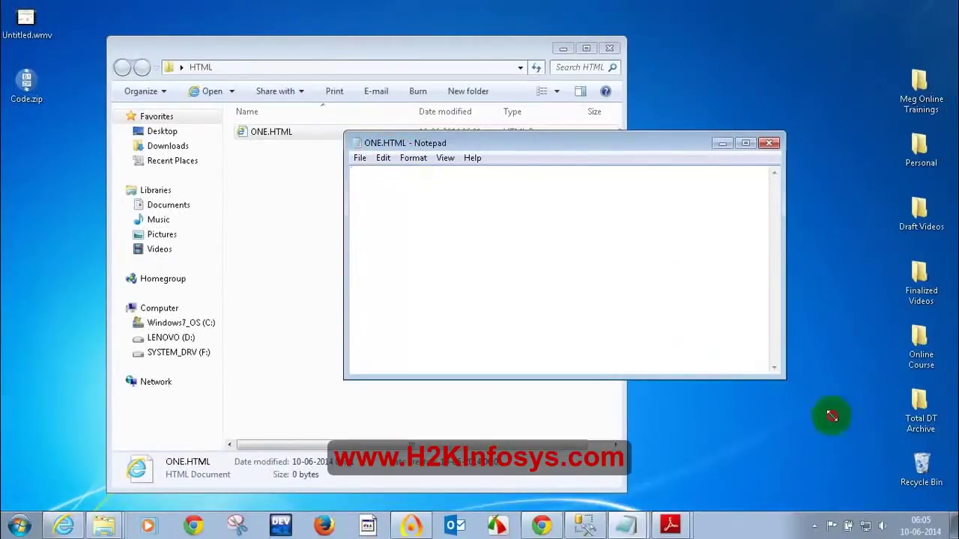
# - Enlarge the Notepad window showing ONE.HTML and reposition it over the folder window
pyautogui.moveTo(917, 487); pyautogui.dragTo(919, 491)
pyautogui.moveTo(689, 145); pyautogui.dragTo(664, 78)
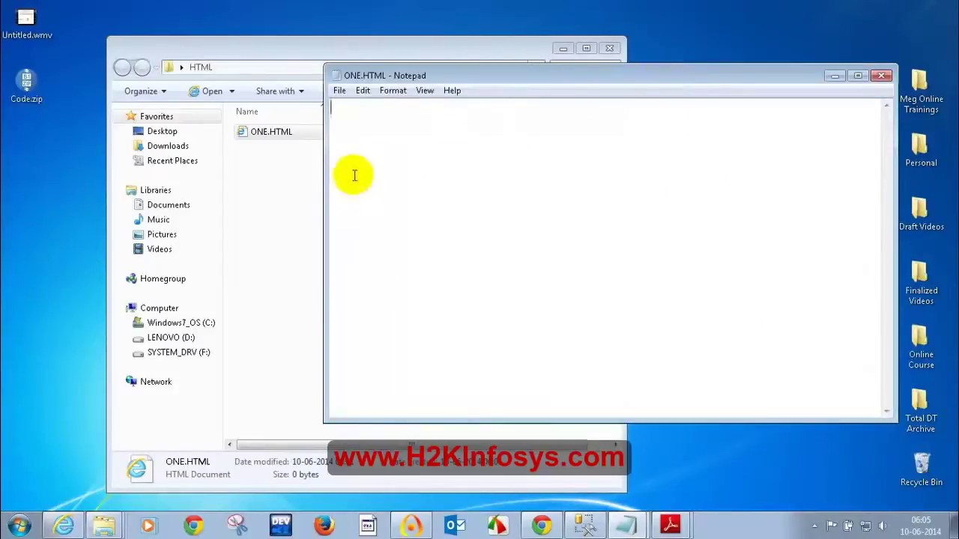
pyautogui.moveTo(325, 175); pyautogui.dragTo(191, 196)
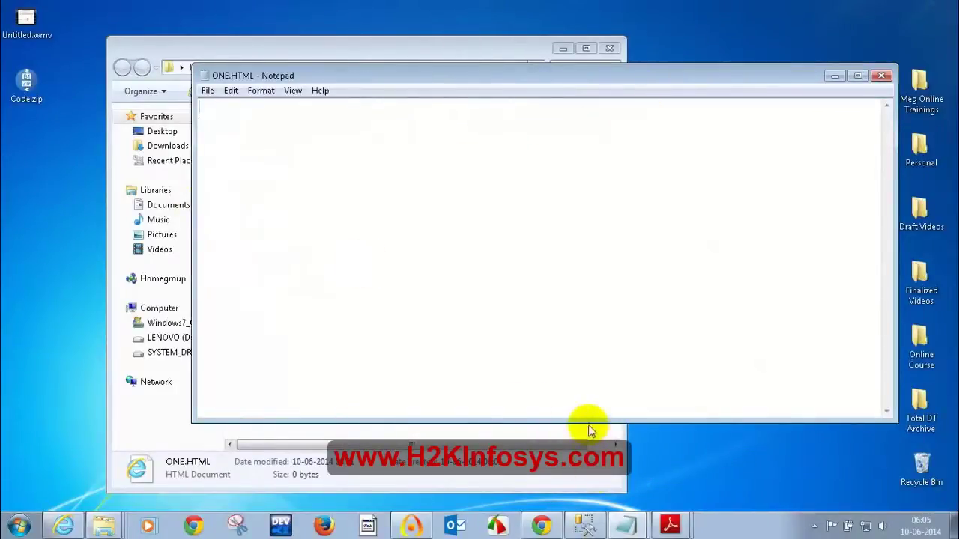
pyautogui.moveTo(588, 424); pyautogui.dragTo(587, 491)
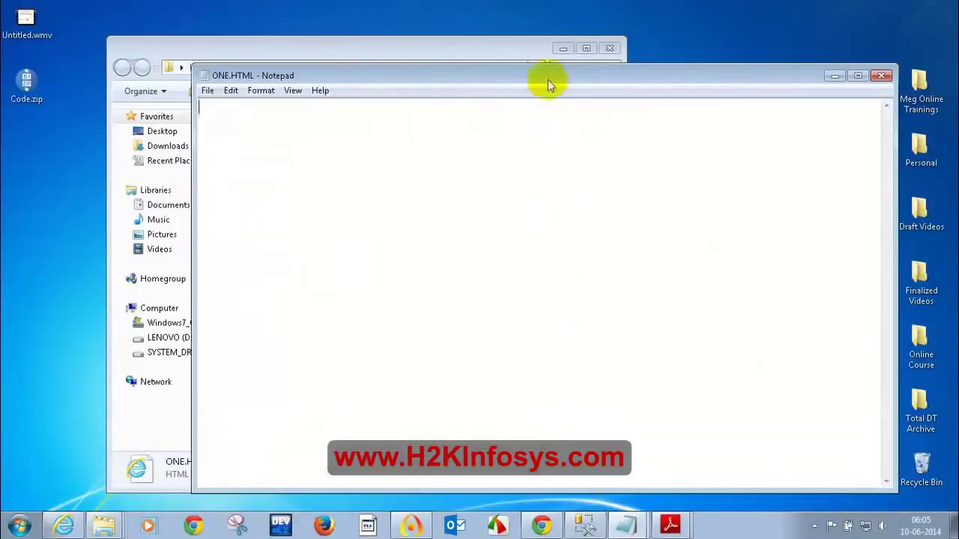
pyautogui.moveTo(548, 73)
pyautogui.mouseDown()
pyautogui.moveTo(592, 48)
pyautogui.moveTo(543, 90)
pyautogui.mouseUp()
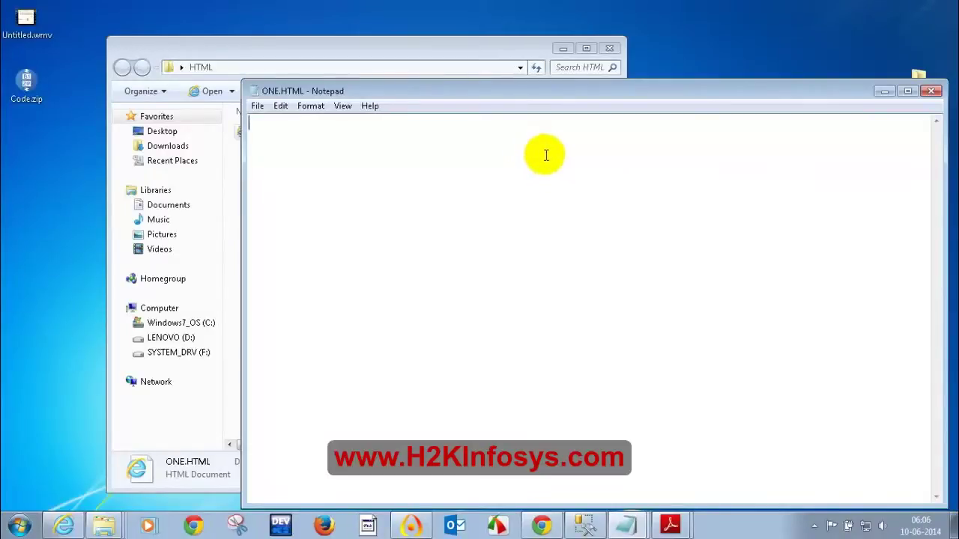
# - Switch to Paint by launching it with the mspaint run command, and maximize its window
pyautogui.click(603, 21)
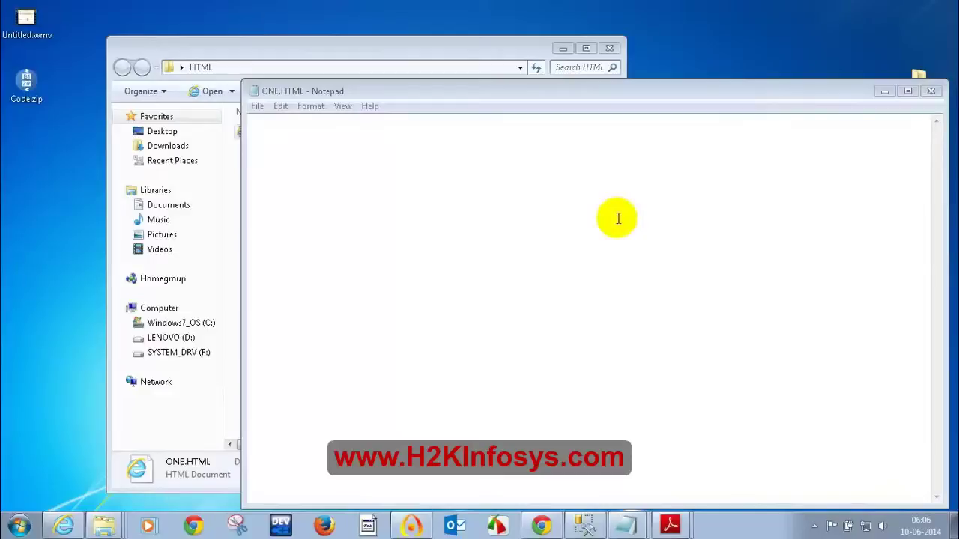
pyautogui.press('super+r')
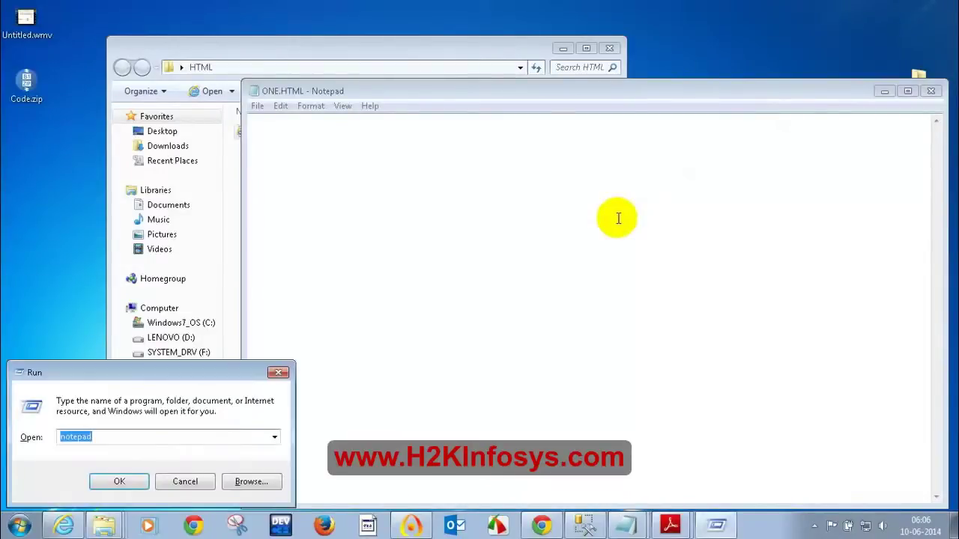
pyautogui.write('mspaint')
pyautogui.press('Return')
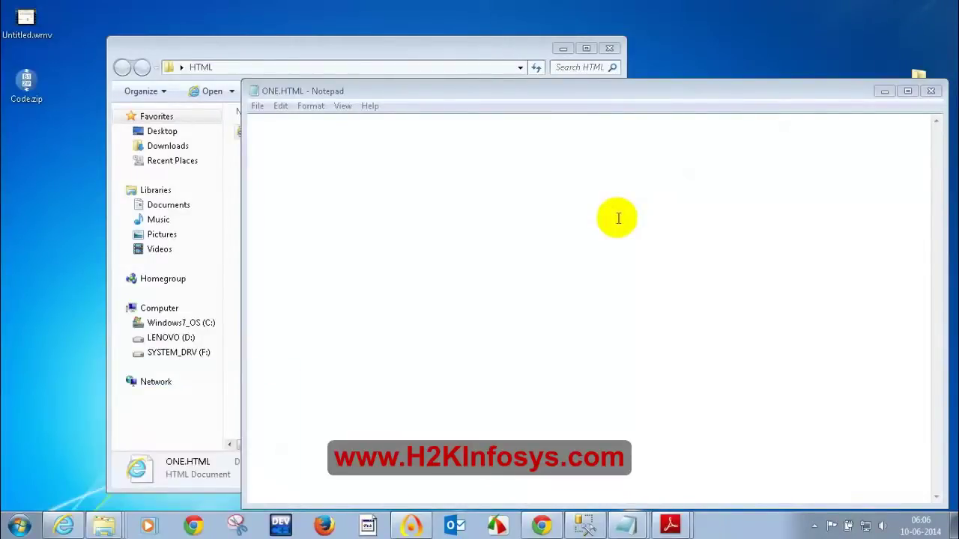
pyautogui.click(533, 78)
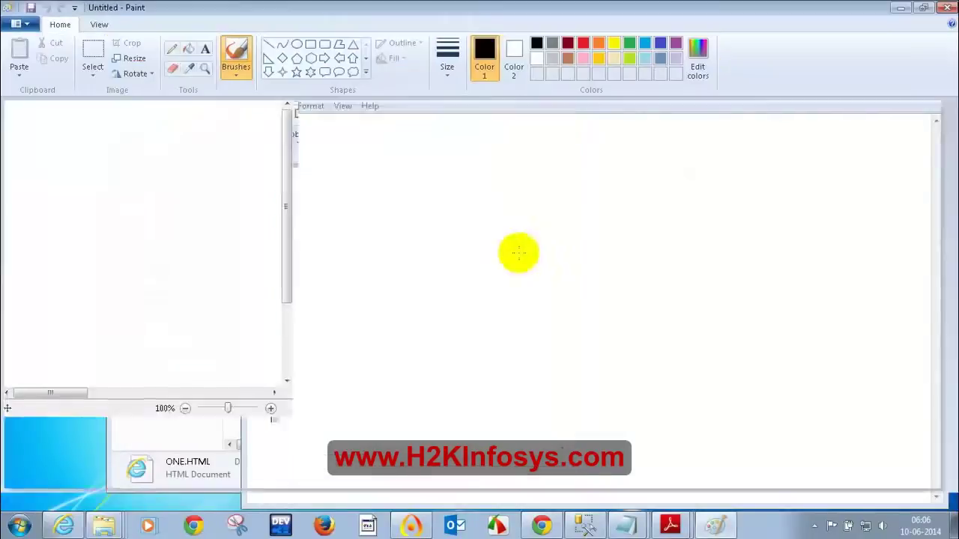
# - Add the text label "Name :" on the upper part of the canvas and draw a wide rectangle beside it as an input box
pyautogui.click(204, 50)
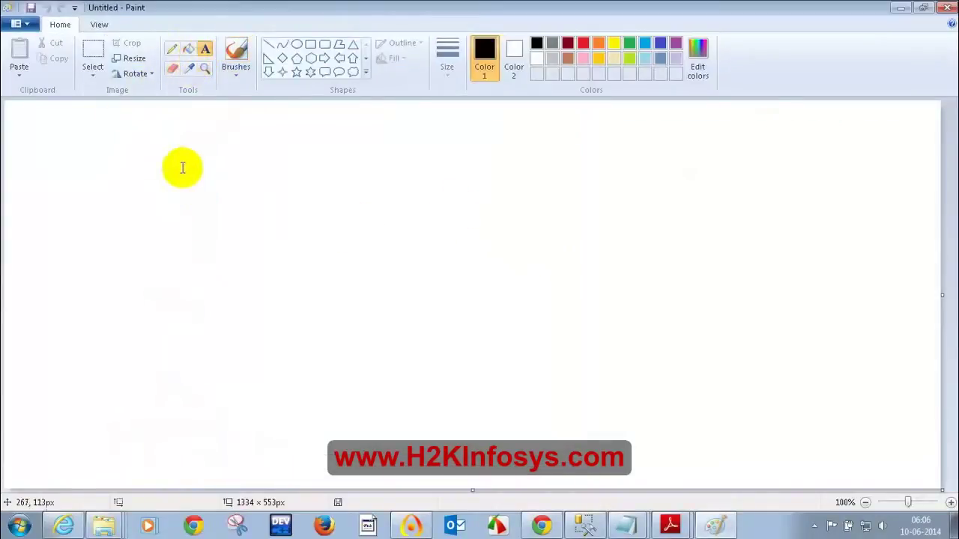
pyautogui.click(182, 166)
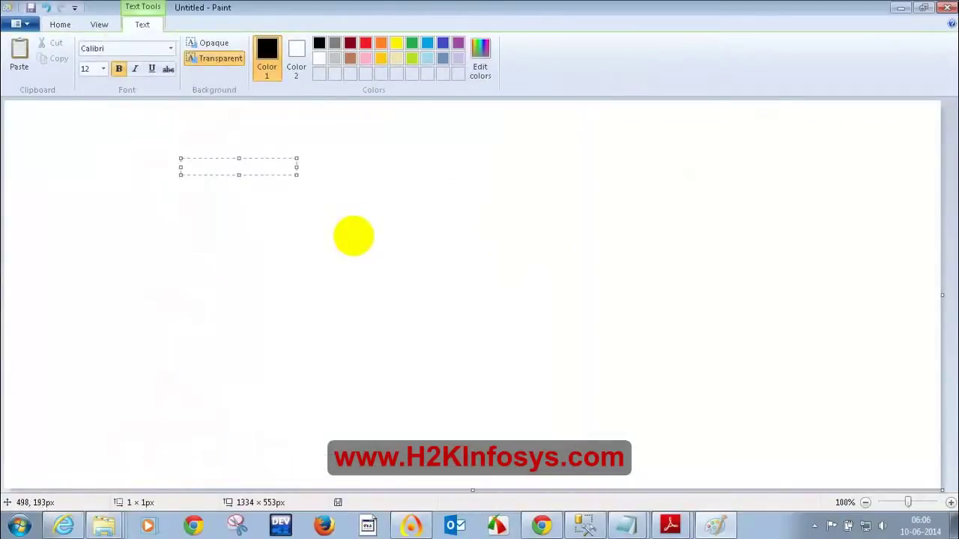
pyautogui.click(223, 272)
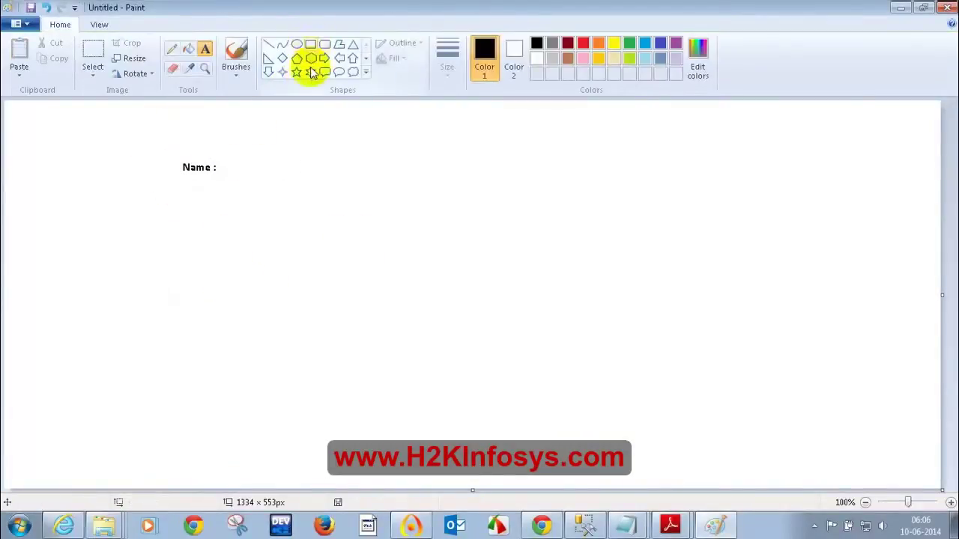
pyautogui.click(310, 43)
pyautogui.moveTo(223, 159)
pyautogui.mouseDown()
pyautogui.moveTo(265, 187)
pyautogui.moveTo(422, 190)
pyautogui.mouseUp()
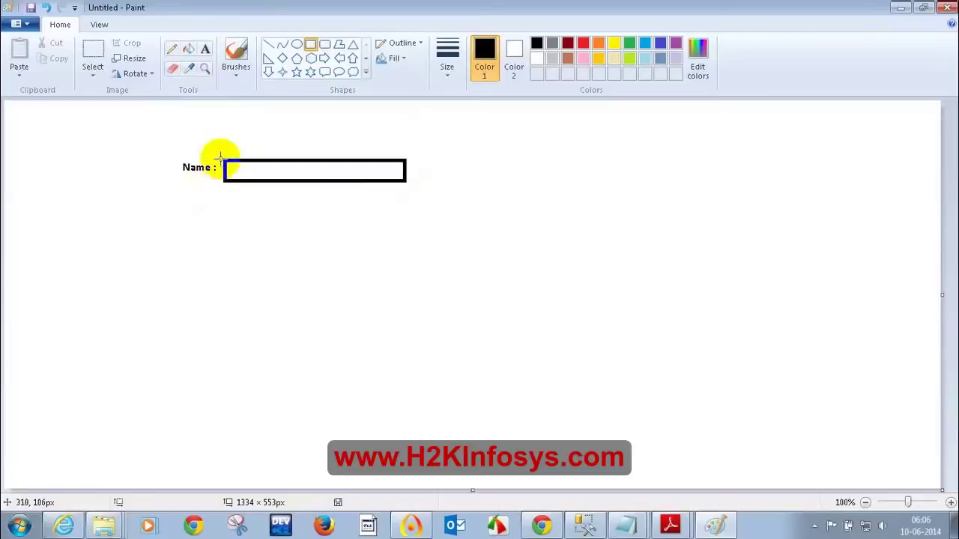
# - Add the text label "Branch :" below the Name label and draw a rectangle about 256 × 39 px beside it
pyautogui.click(207, 54)
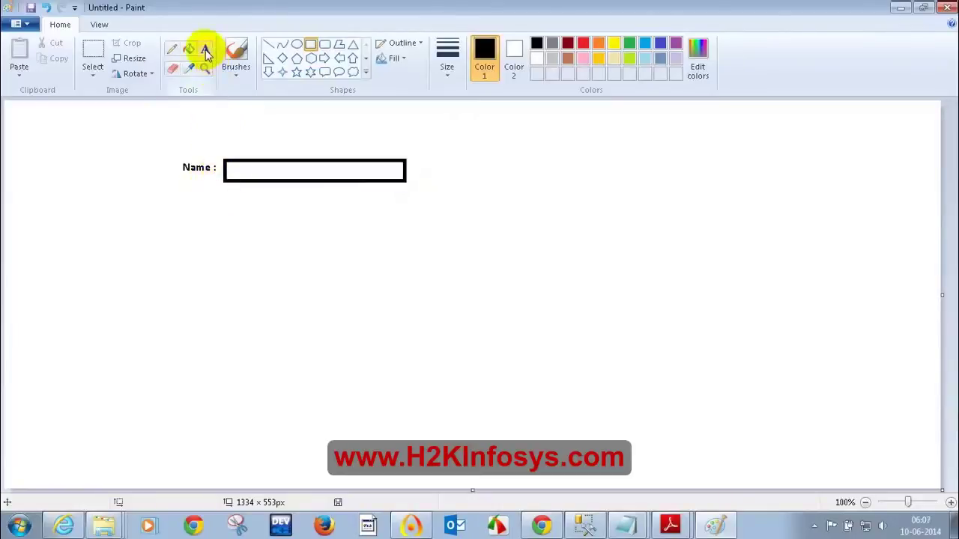
pyautogui.click(179, 204)
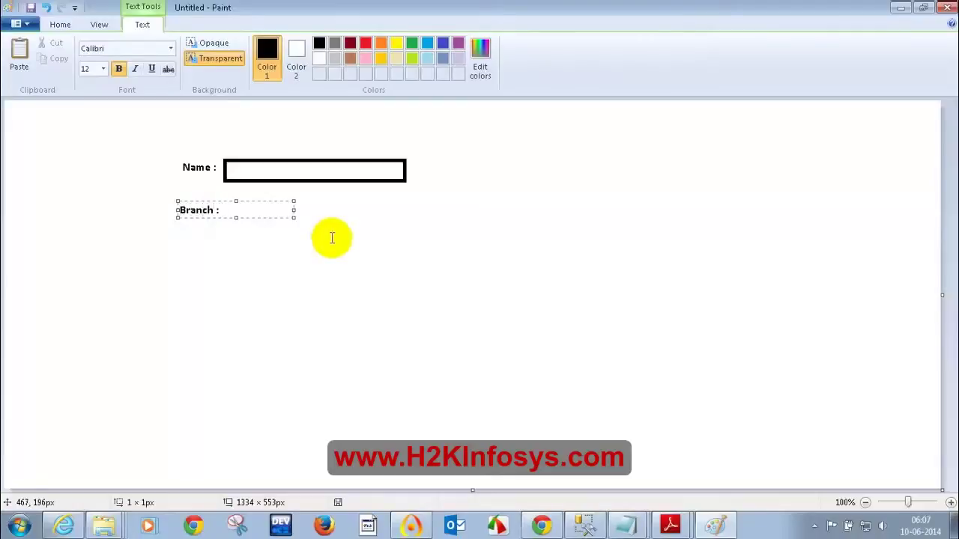
pyautogui.click(242, 253)
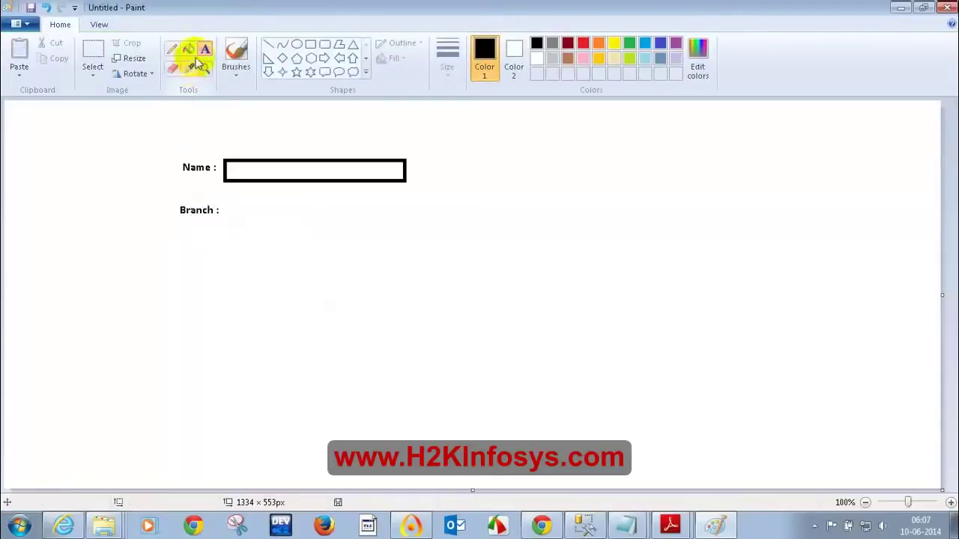
pyautogui.click(310, 43)
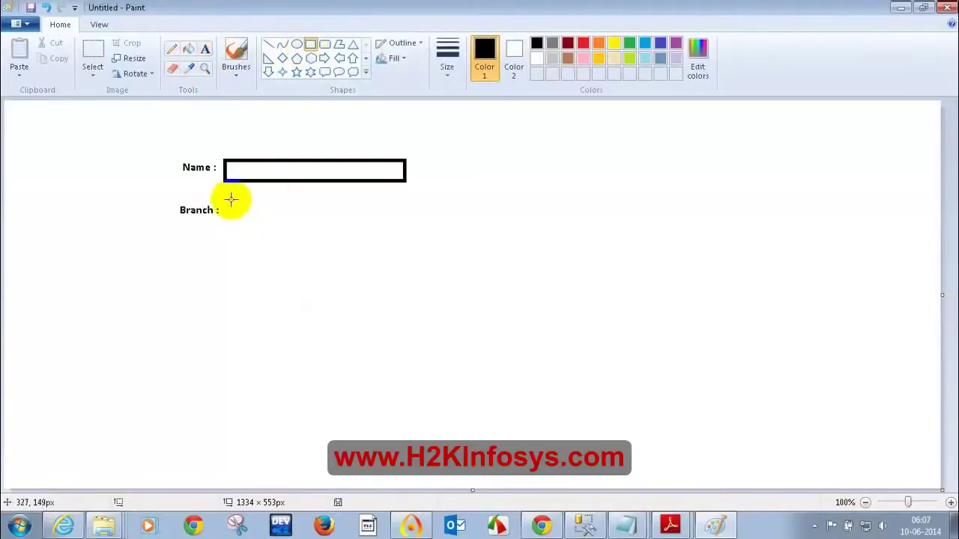
pyautogui.moveTo(227, 199)
pyautogui.mouseDown()
pyautogui.moveTo(236, 215)
pyautogui.moveTo(407, 226)
pyautogui.mouseUp()
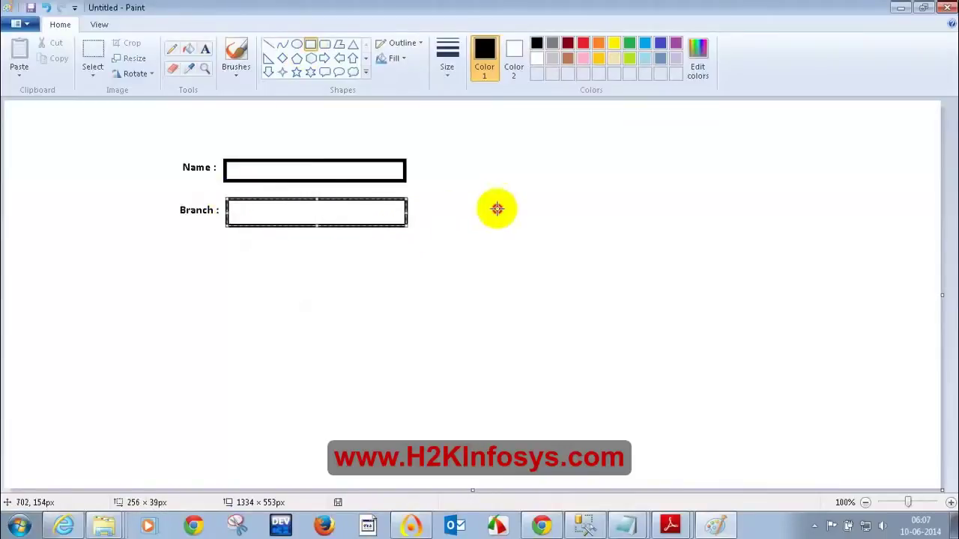
# - Divide off the right end of the Branch box with a vertical line about 42 px long and sketch a small drop-down arrow inside that section
pyautogui.click(268, 43)
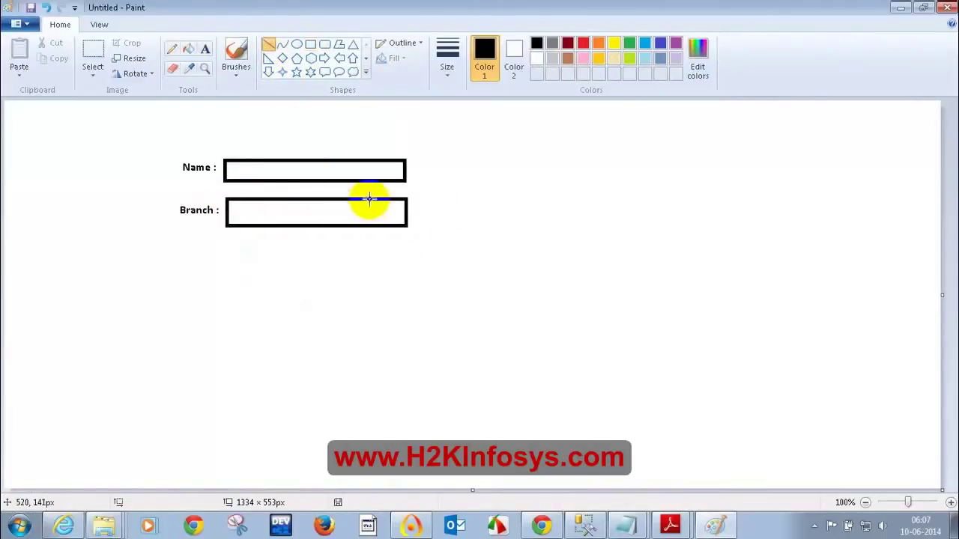
pyautogui.moveTo(368, 198); pyautogui.dragTo(370, 227)
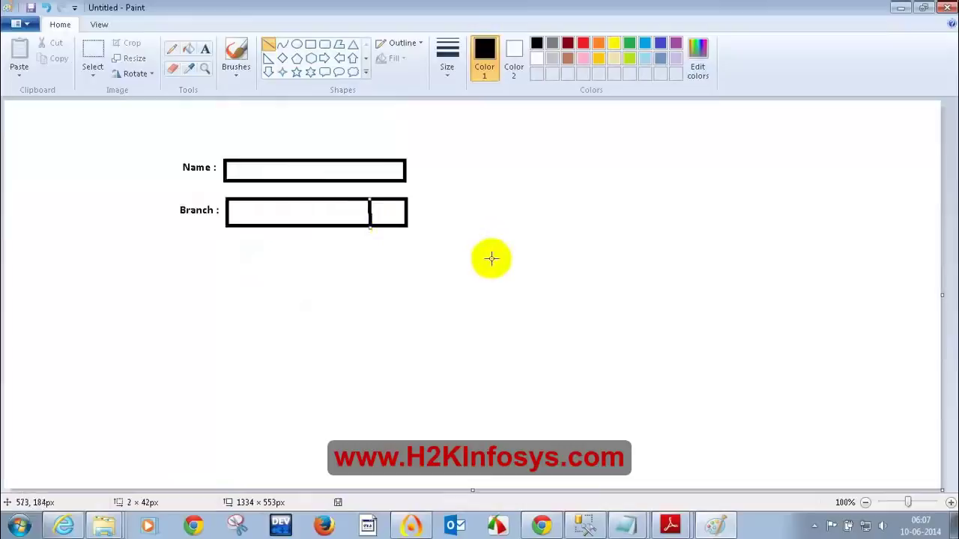
pyautogui.click(391, 207)
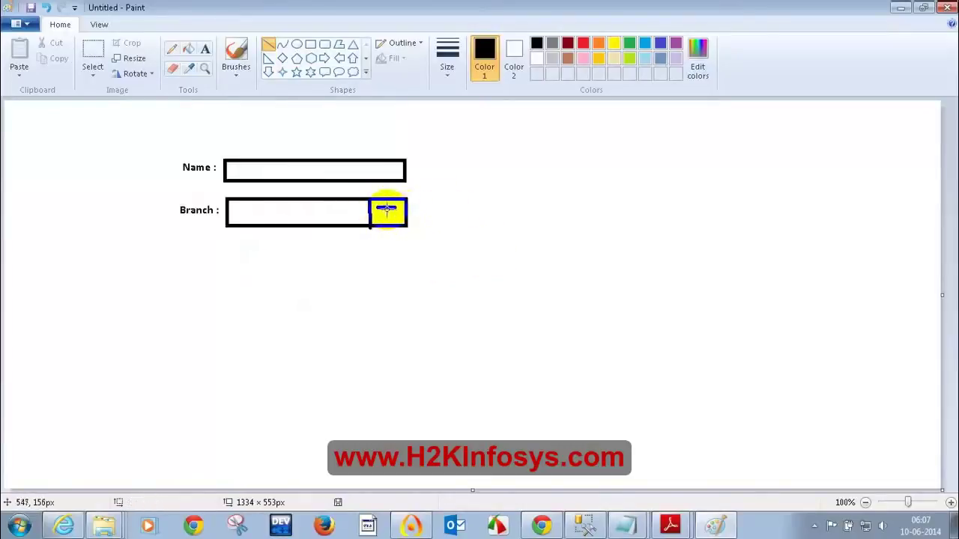
pyautogui.moveTo(375, 209); pyautogui.dragTo(394, 215)
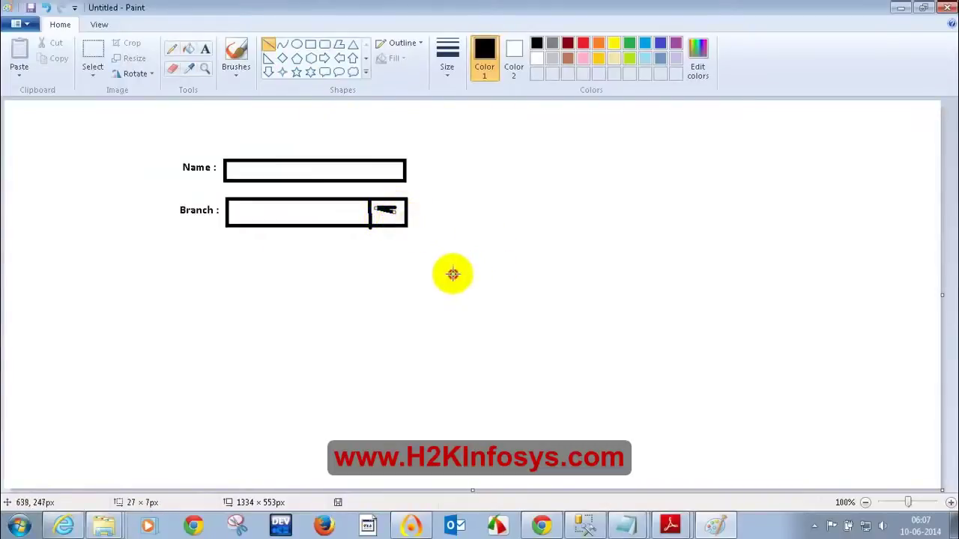
pyautogui.click(387, 213)
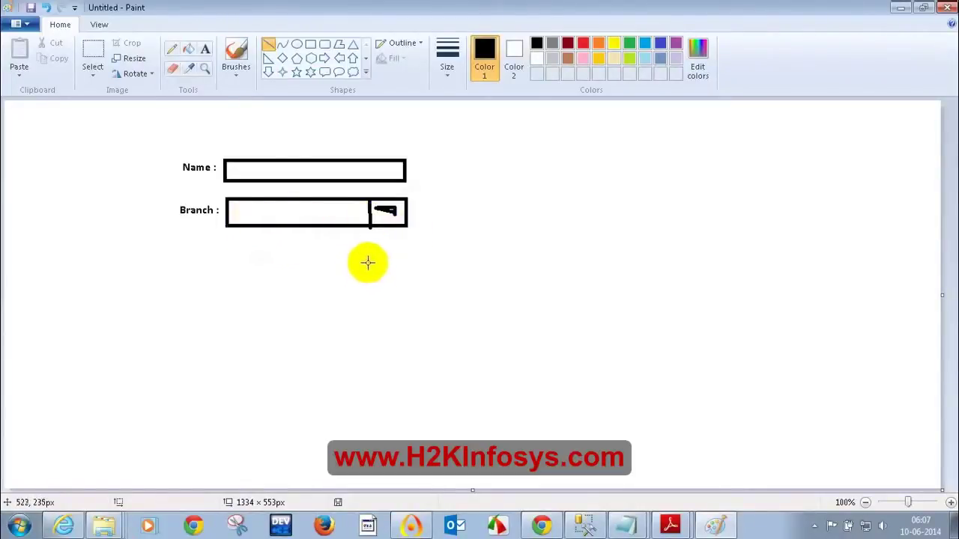
# - Choose the Rectangle shape for drawing another box in the form sketch
pyautogui.click(310, 44)
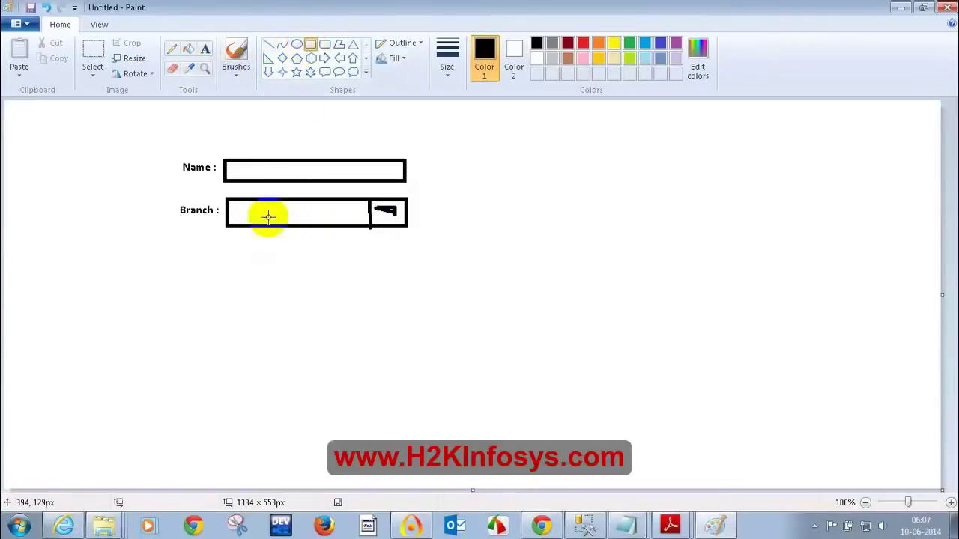